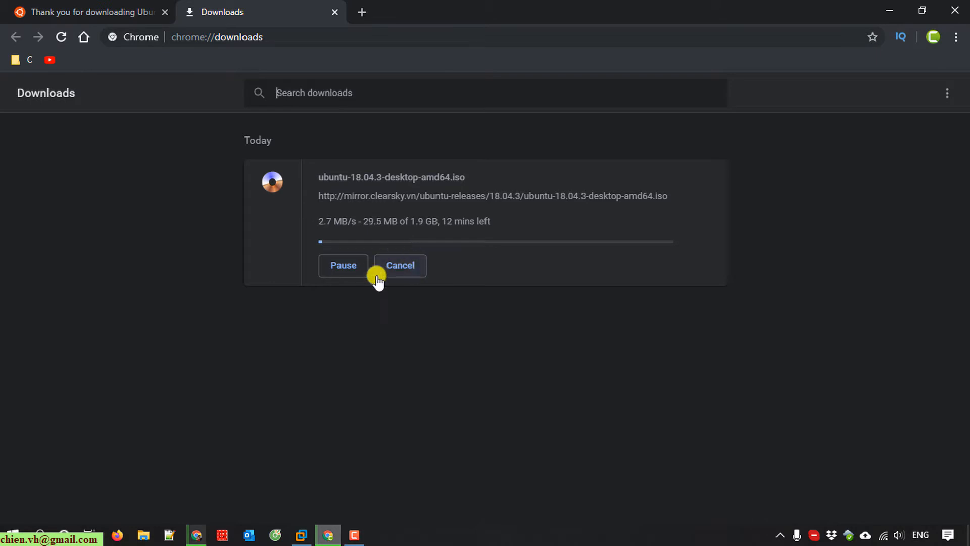
- Cancel and remove the ubuntu-18.04.3-desktop-amd64.iso download, close the Downloads tab, and minimize Chrome
left_click(403, 268)
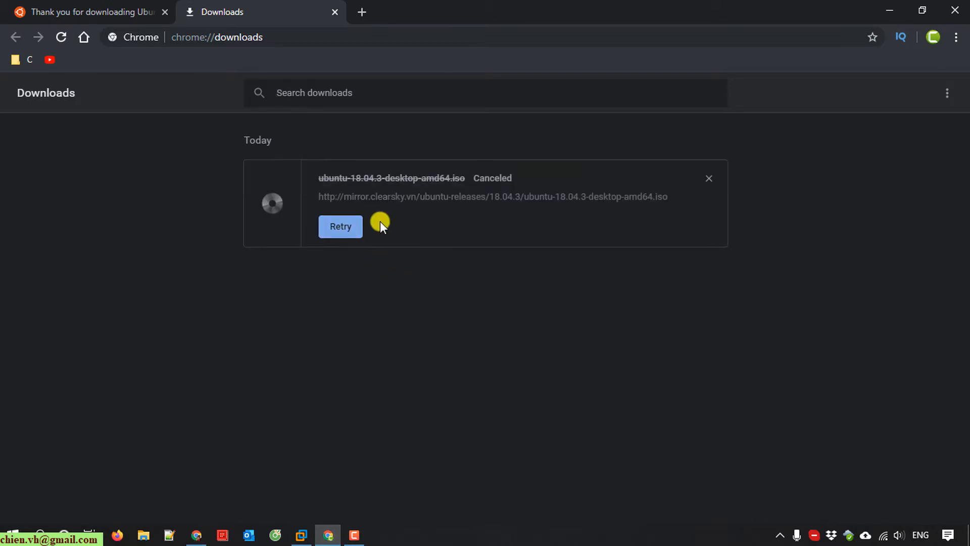
left_click(709, 178)
left_click(335, 12)
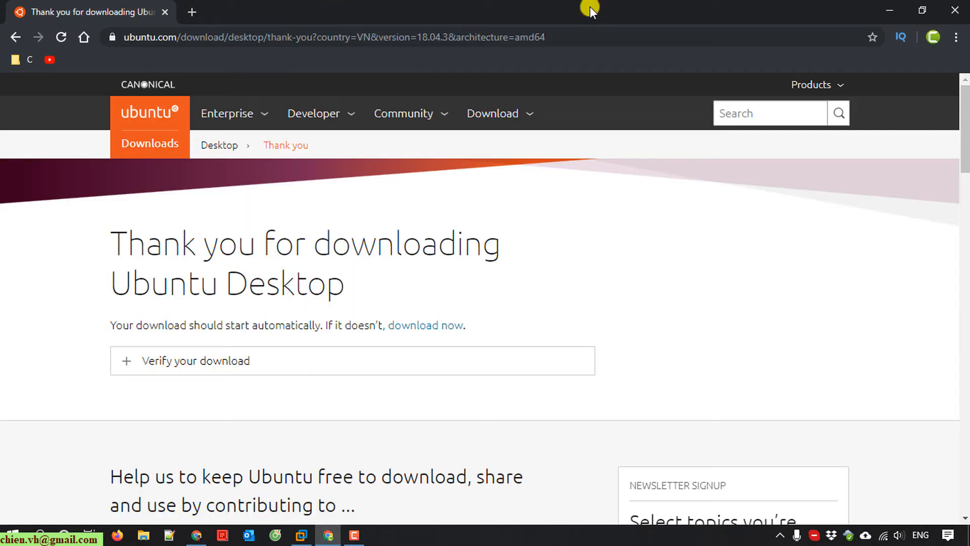
left_click(891, 9)
left_click(145, 535)
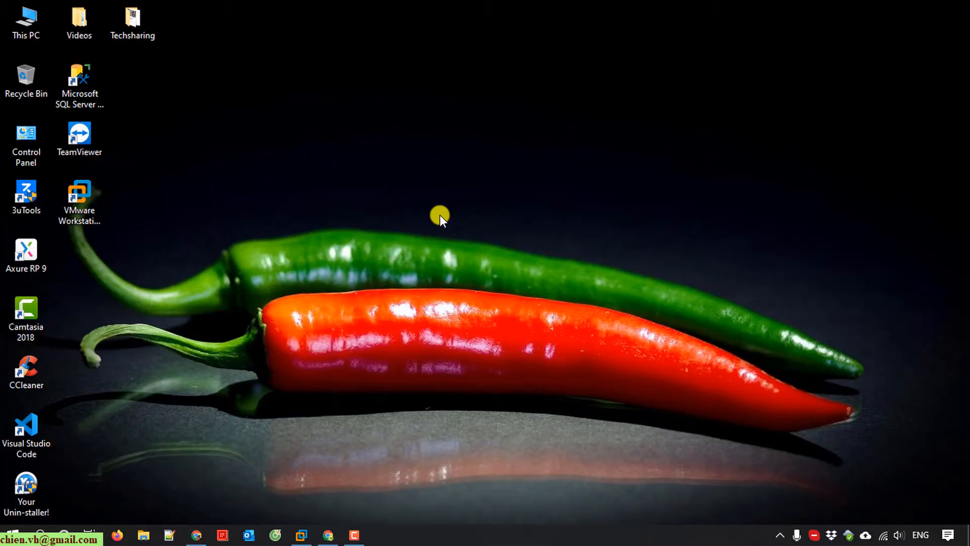
- Check that ubuntu-18.04.3-desktop-amd64.iso is in D:\ISO on Data (D:), then close File Explorer
left_click(418, 203)
double_click(418, 199)
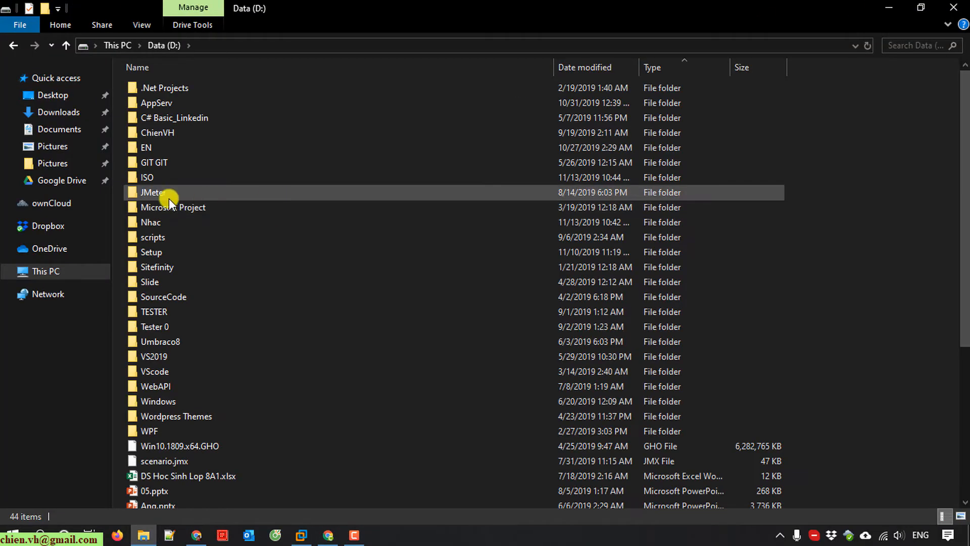
double_click(145, 176)
left_click(200, 119)
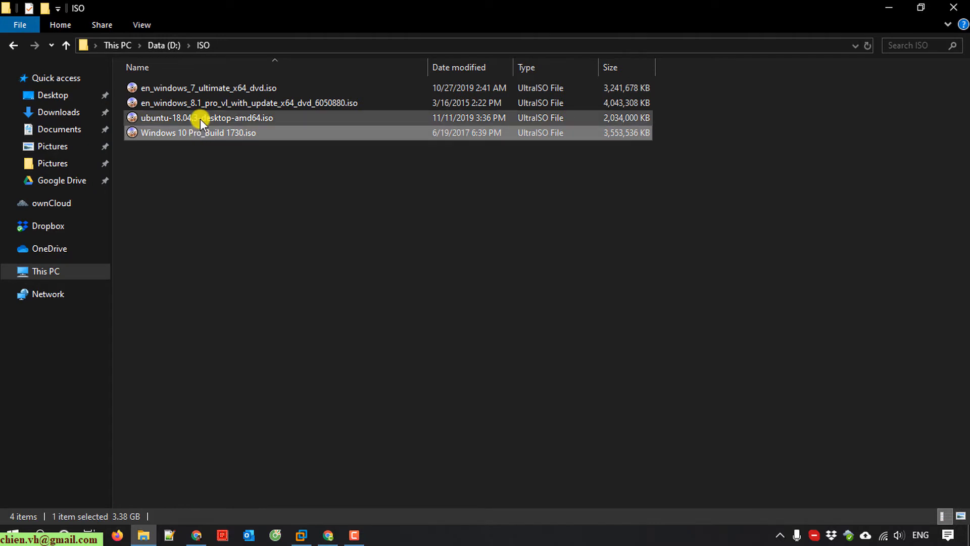
left_click(890, 4)
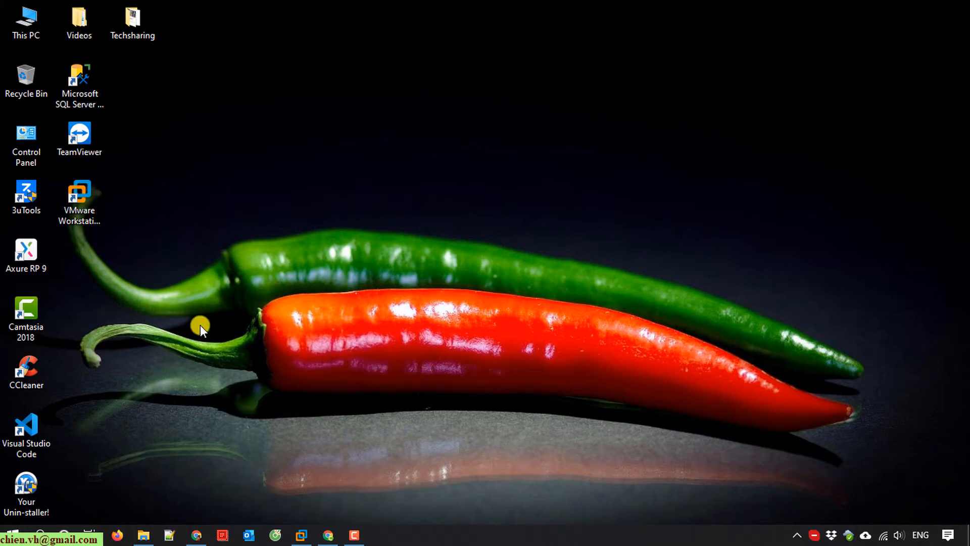
- Start a Typical new virtual machine with the operating system to be installed later
left_click(302, 535)
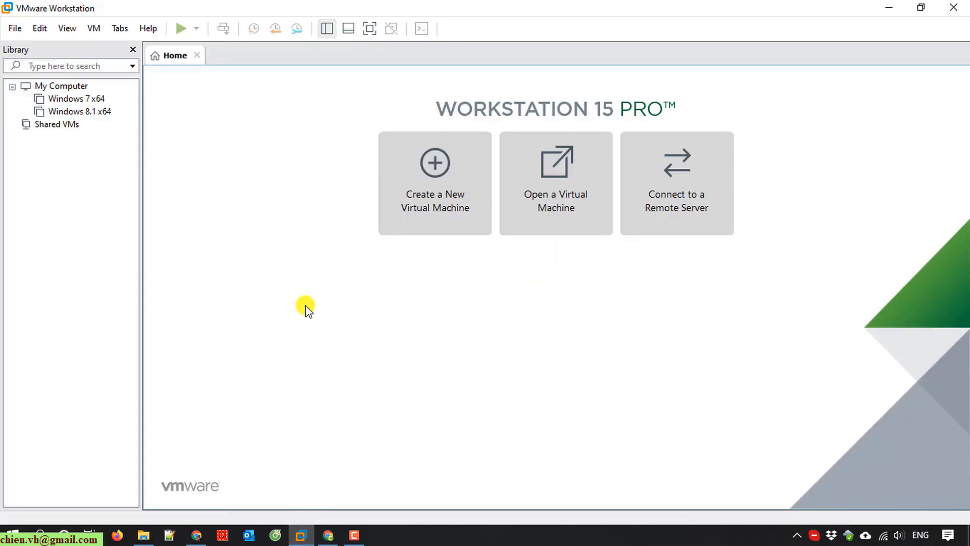
left_click(13, 28)
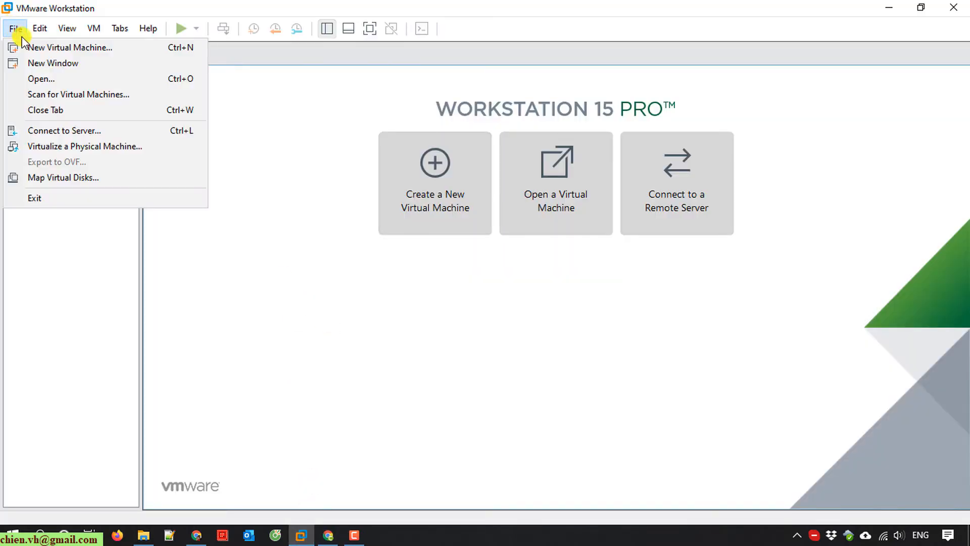
left_click(63, 47)
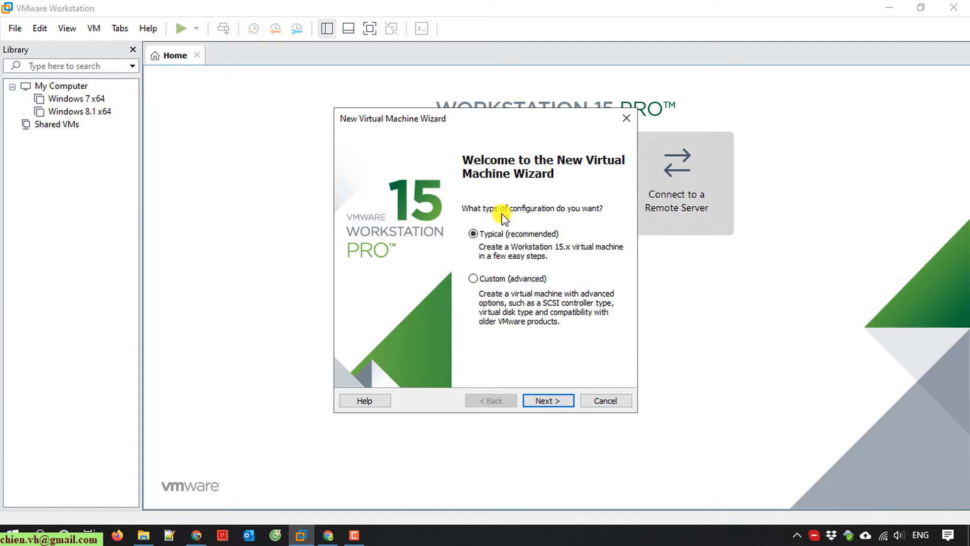
left_click(554, 403)
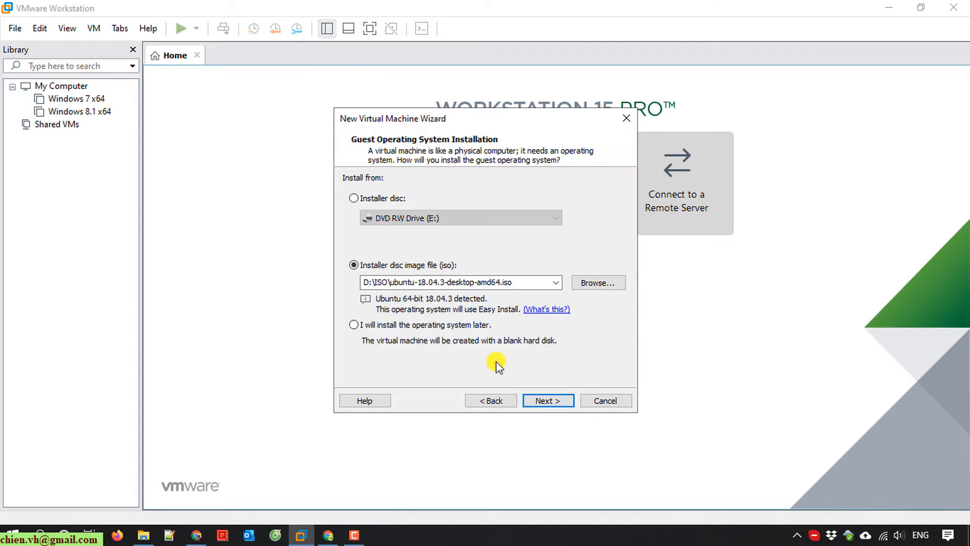
left_click(356, 326)
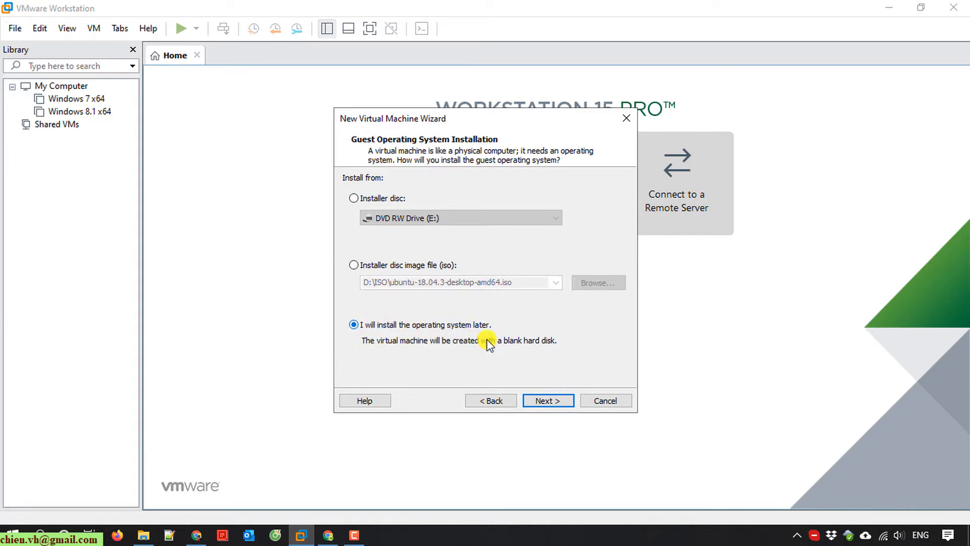
left_click(558, 400)
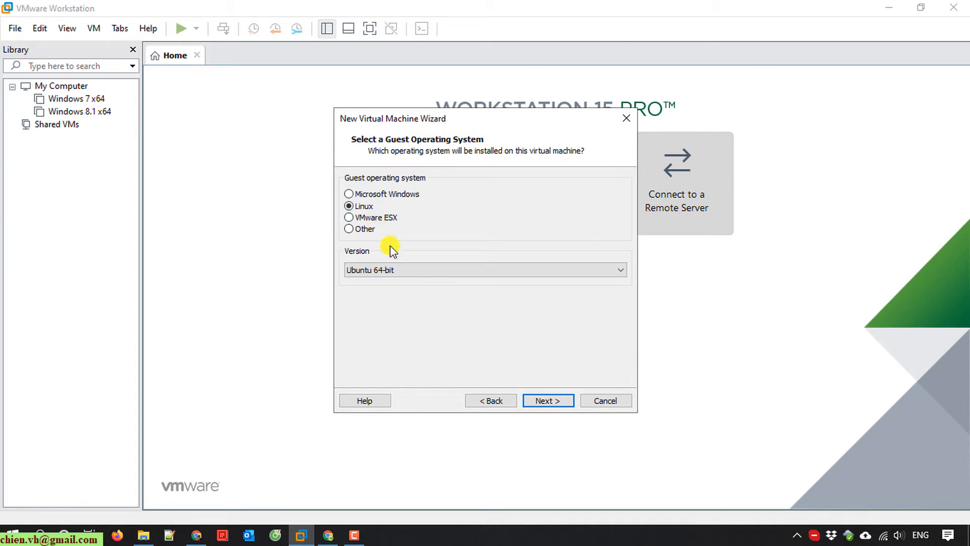
- Choose Linux Ubuntu 64-bit, keep the name 'Ubuntu 64-bit', and accept a 20 GB split disk
left_click(397, 271)
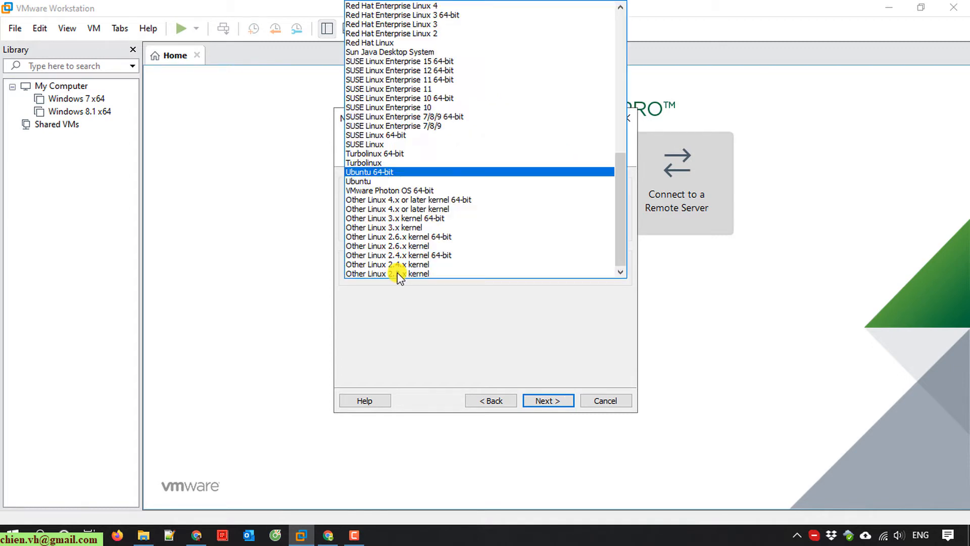
left_click(384, 173)
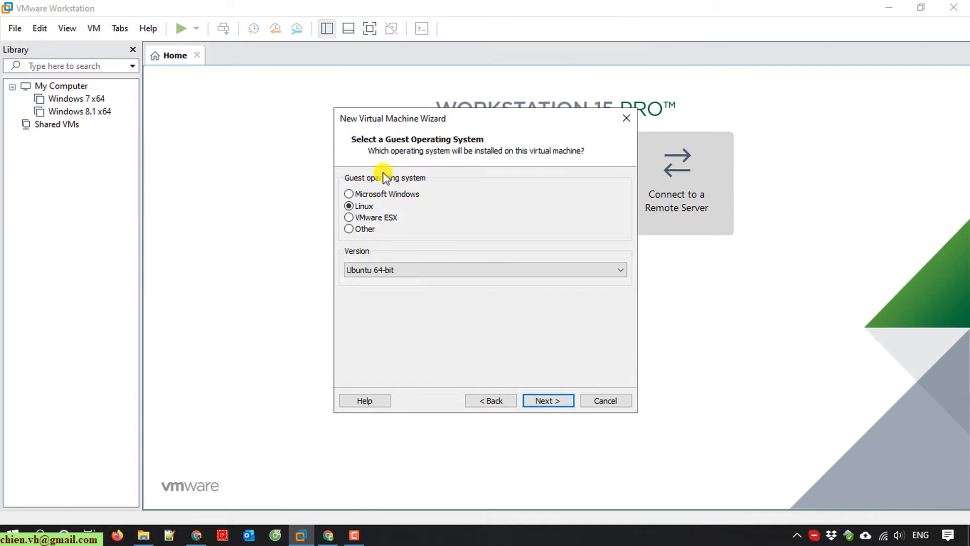
left_click(549, 401)
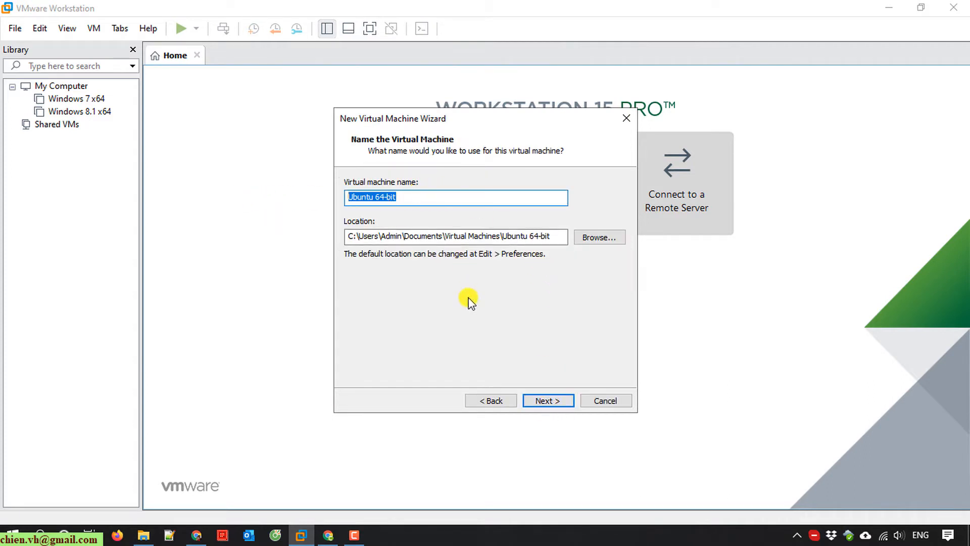
left_click(428, 197)
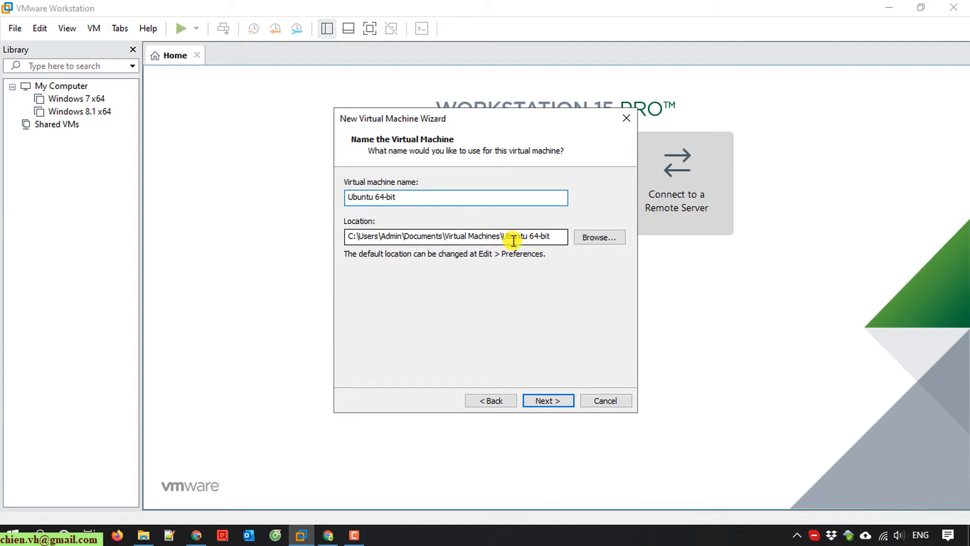
left_click(550, 400)
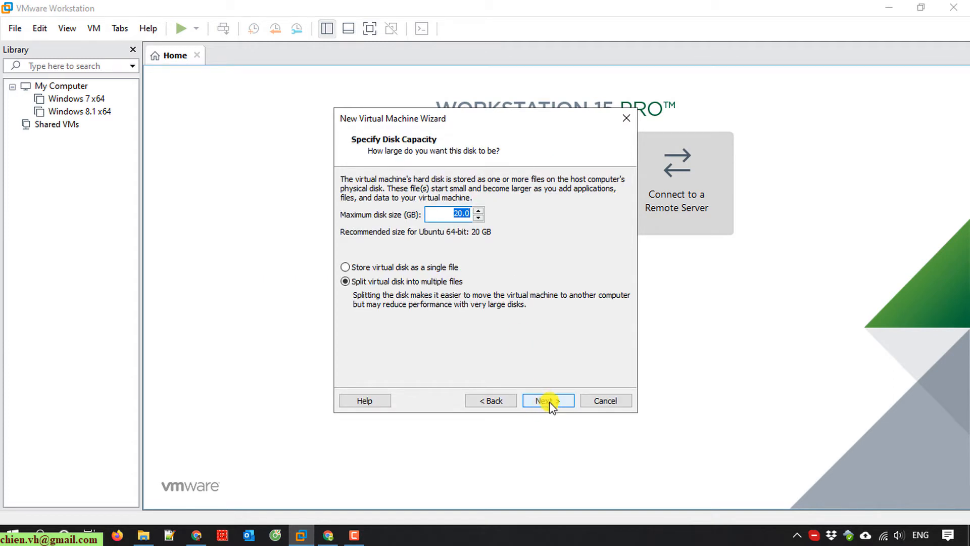
left_click(551, 400)
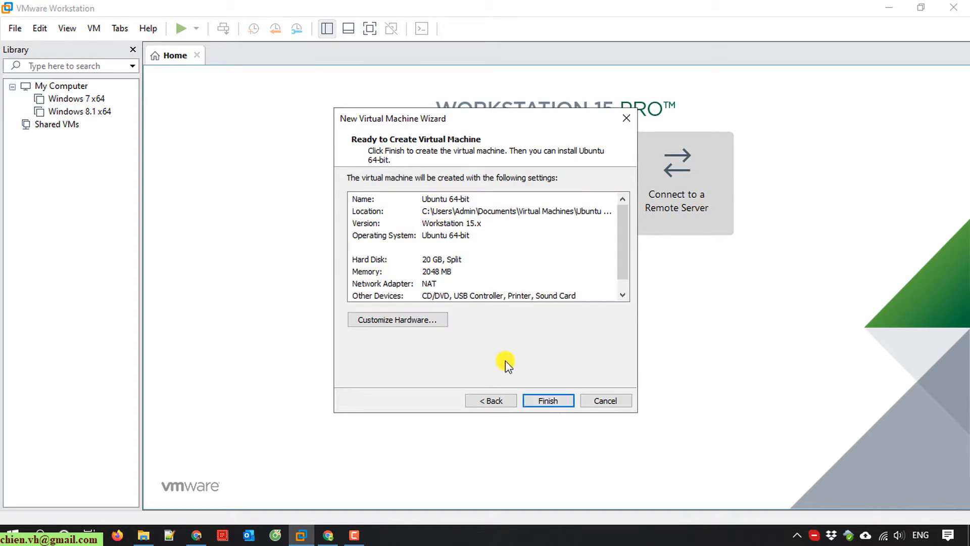
- Raise memory to 4 GB and set 2 processors with 2 cores each
left_click(415, 320)
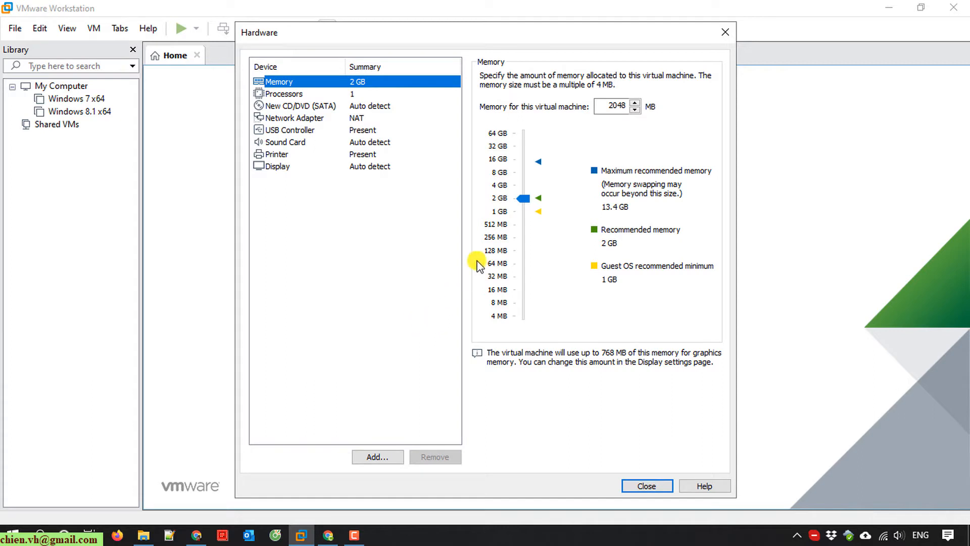
left_click_drag(524, 198, 528, 189)
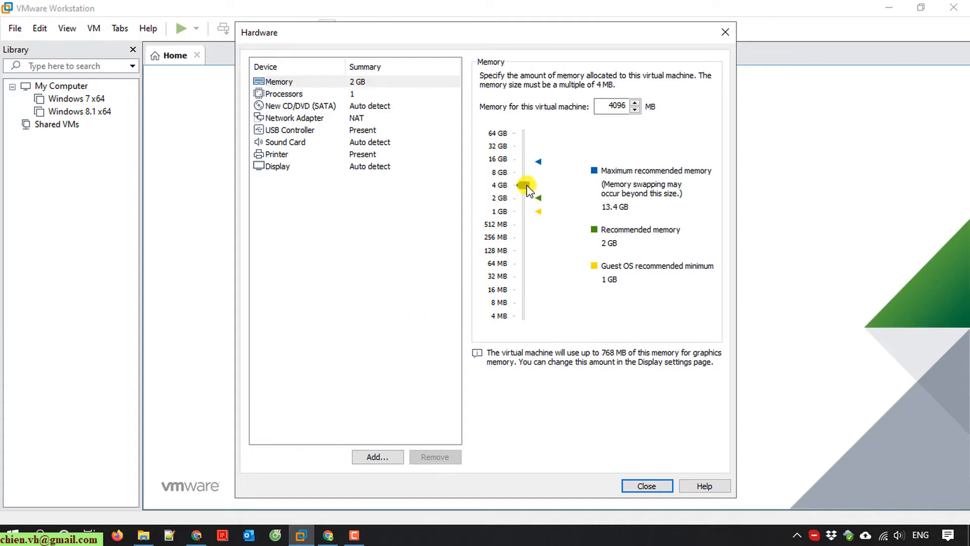
left_click(351, 95)
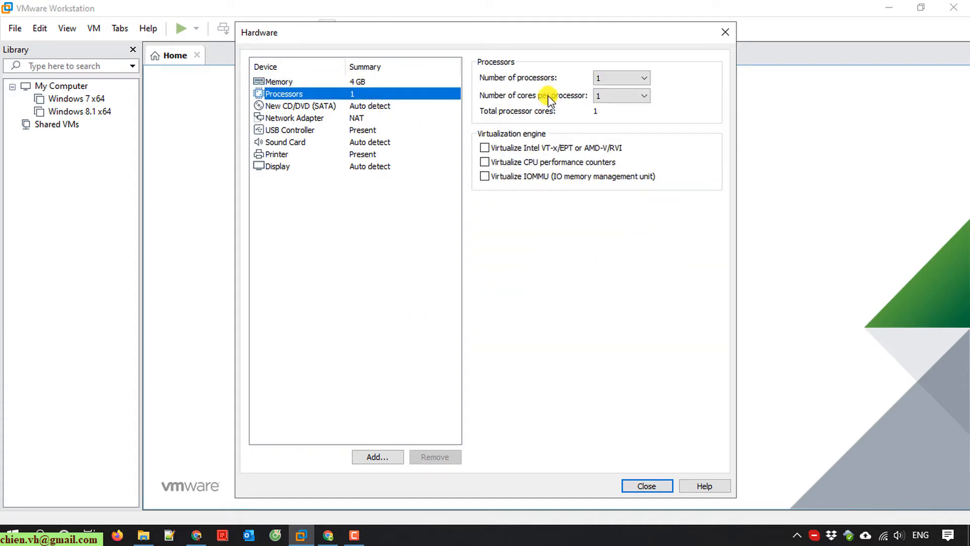
left_click(627, 77)
left_click(609, 100)
left_click(611, 95)
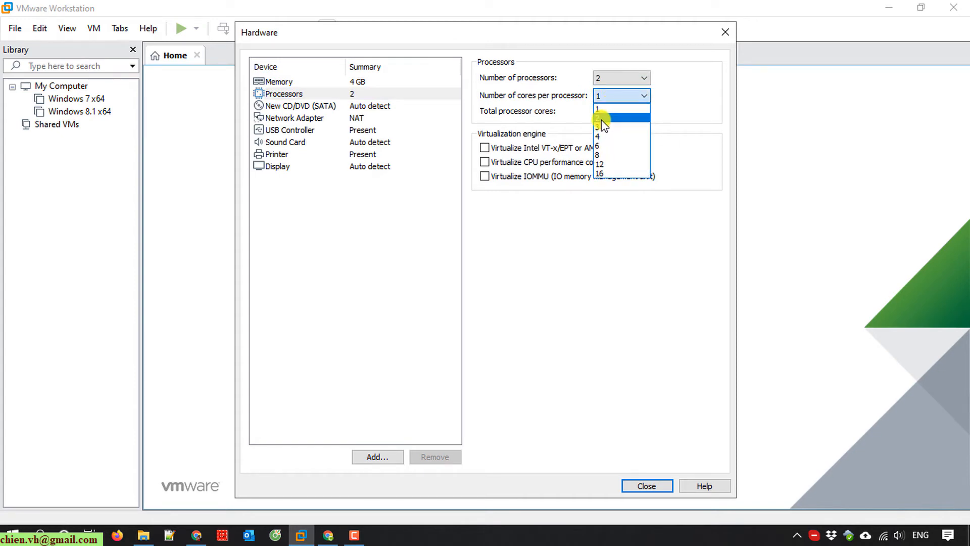
left_click(602, 136)
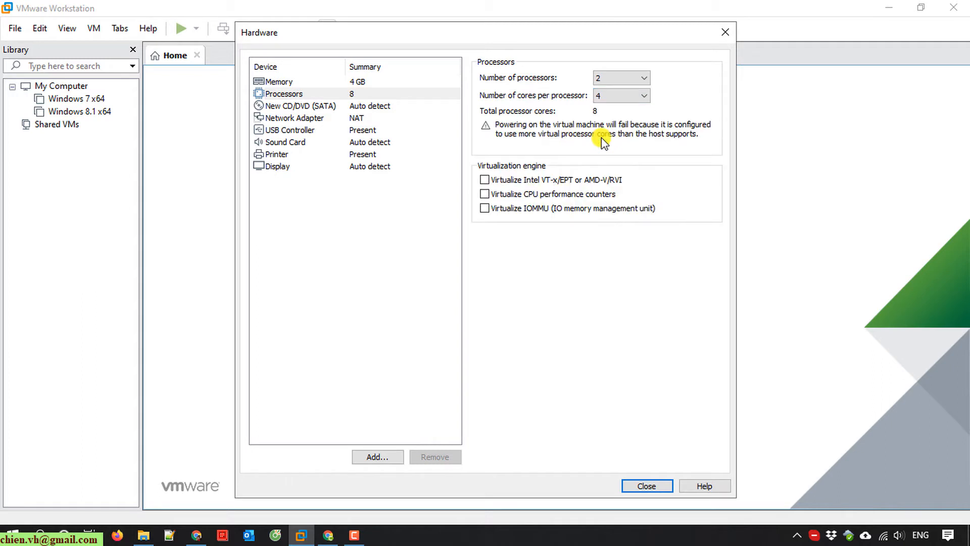
left_click(626, 96)
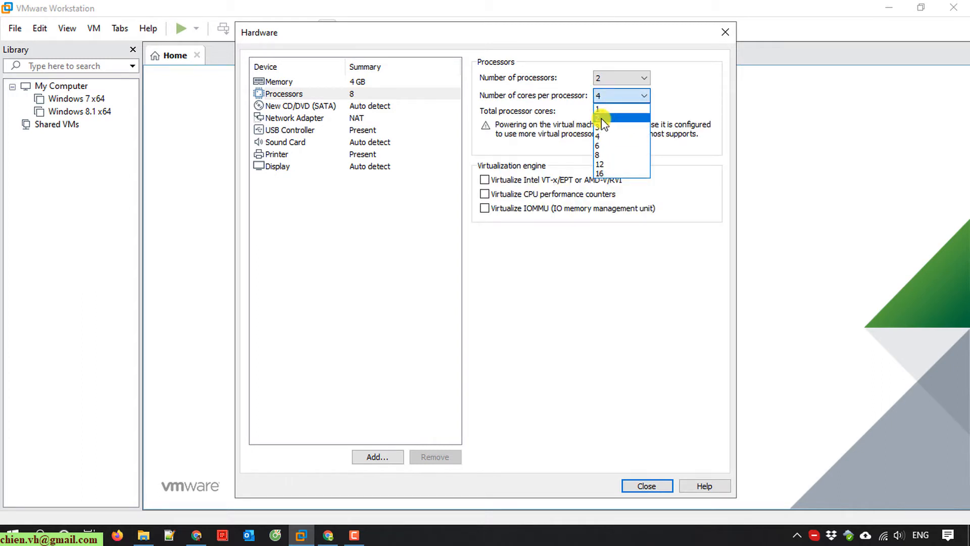
left_click(602, 118)
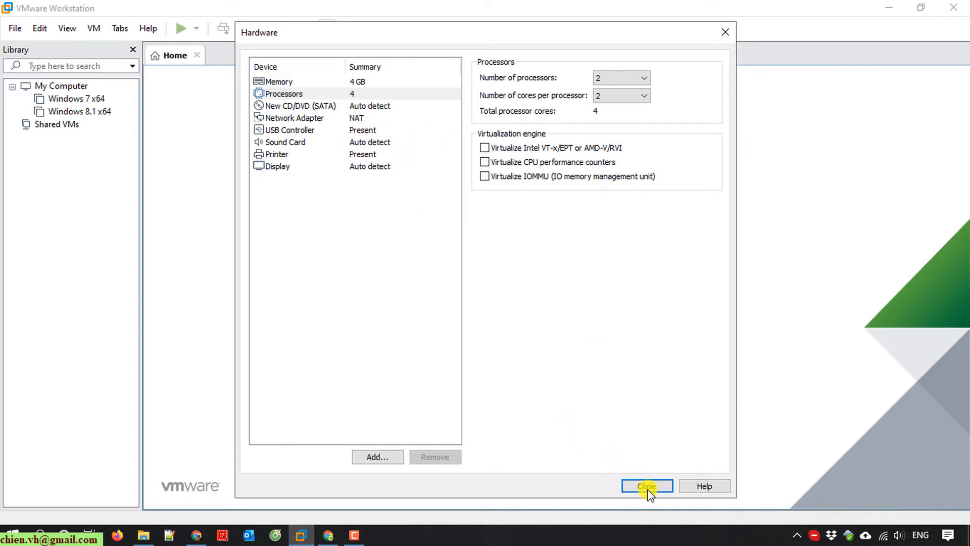
- Attach ubuntu-18.04.3-desktop-amd64.iso as the CD/DVD image and close the hardware settings
left_click(324, 106)
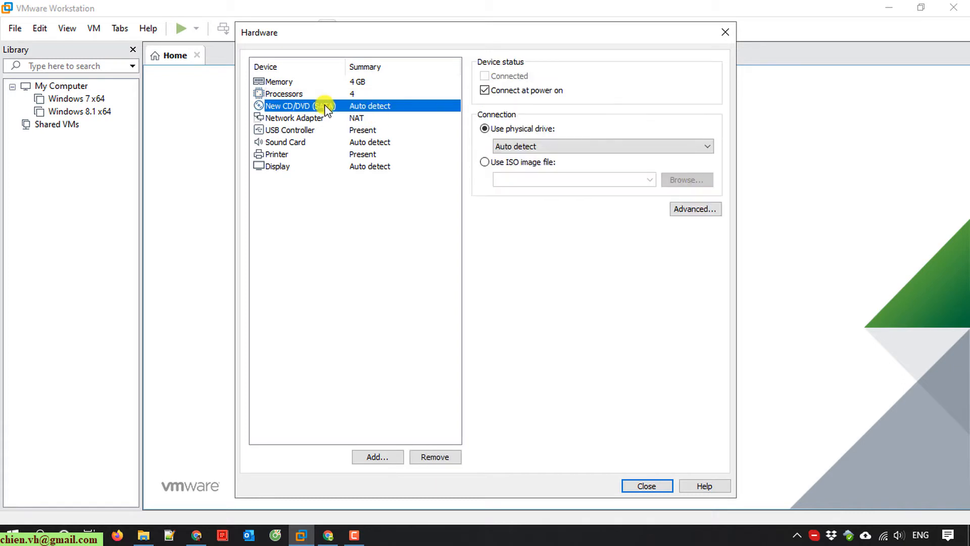
left_click(486, 162)
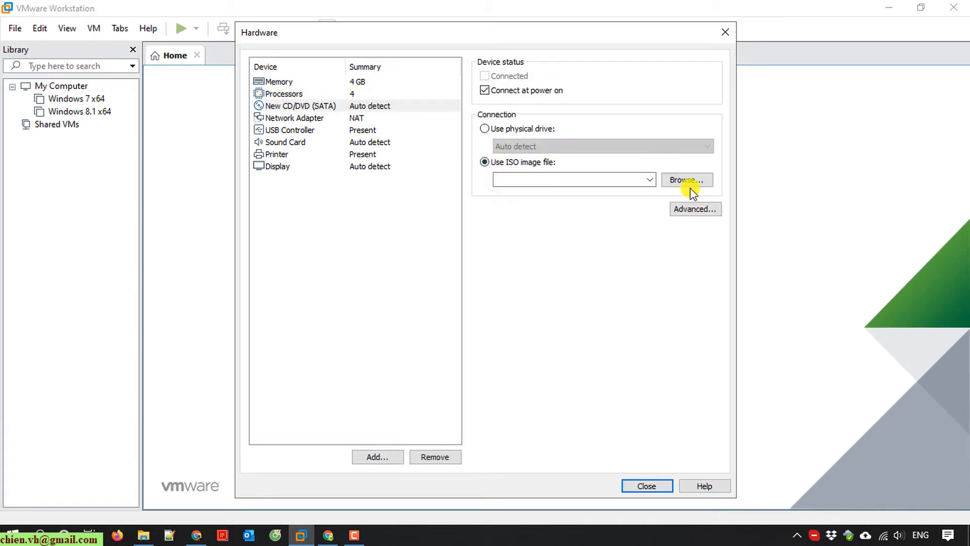
left_click(688, 182)
left_click(423, 173)
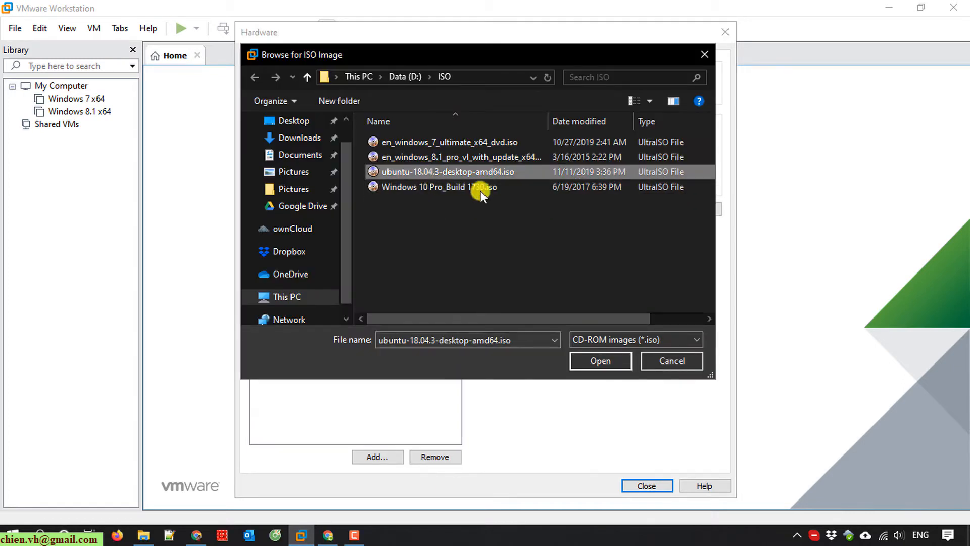
left_click(598, 360)
left_click(651, 487)
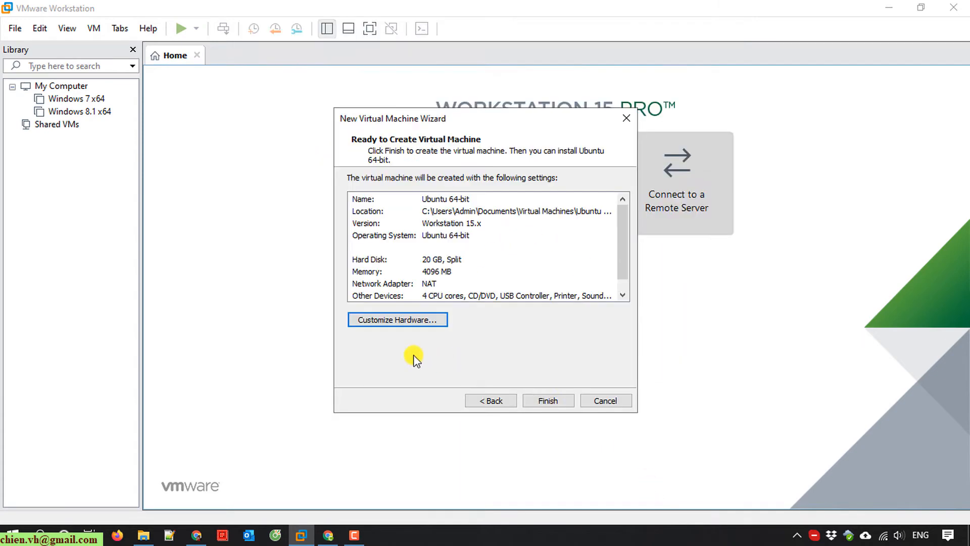
- Finish the wizard, then review the new VM's settings and close them unchanged with OK
left_click(552, 400)
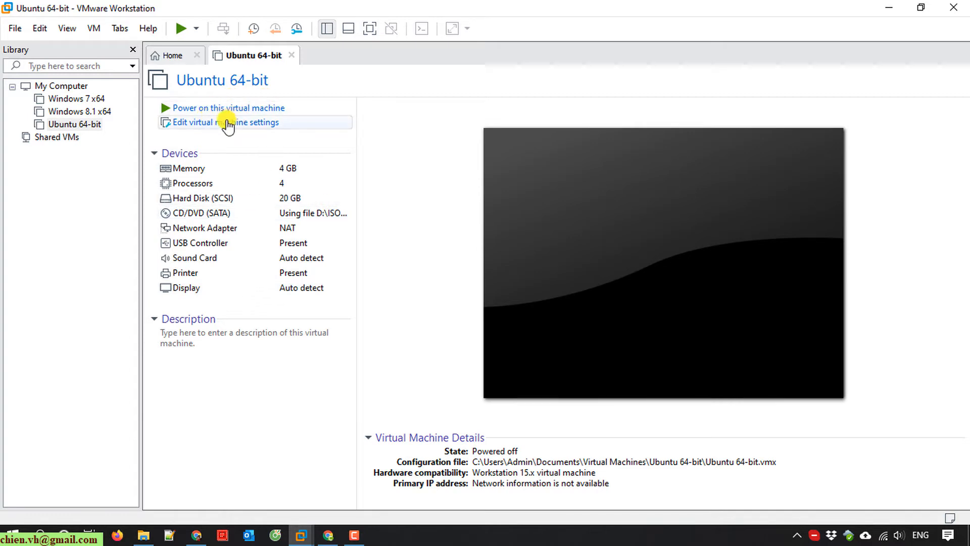
left_click(252, 123)
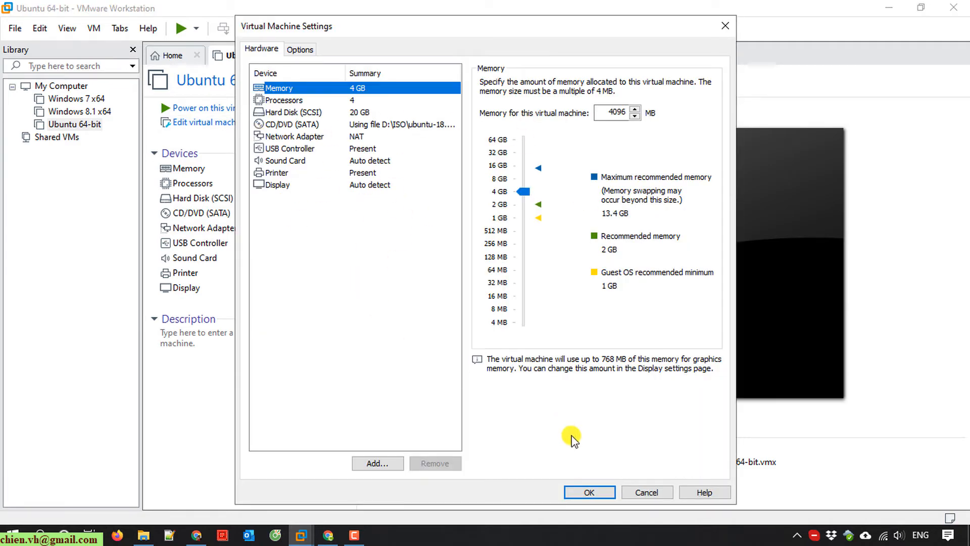
left_click(588, 492)
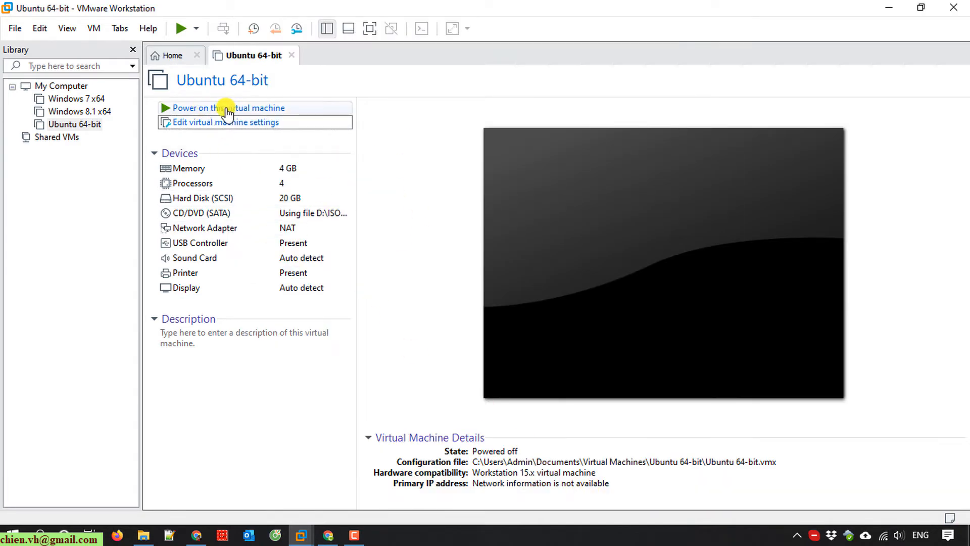
- Power on the Ubuntu 64-bit VM, dismiss the printing warning, and switch to full screen
left_click(276, 108)
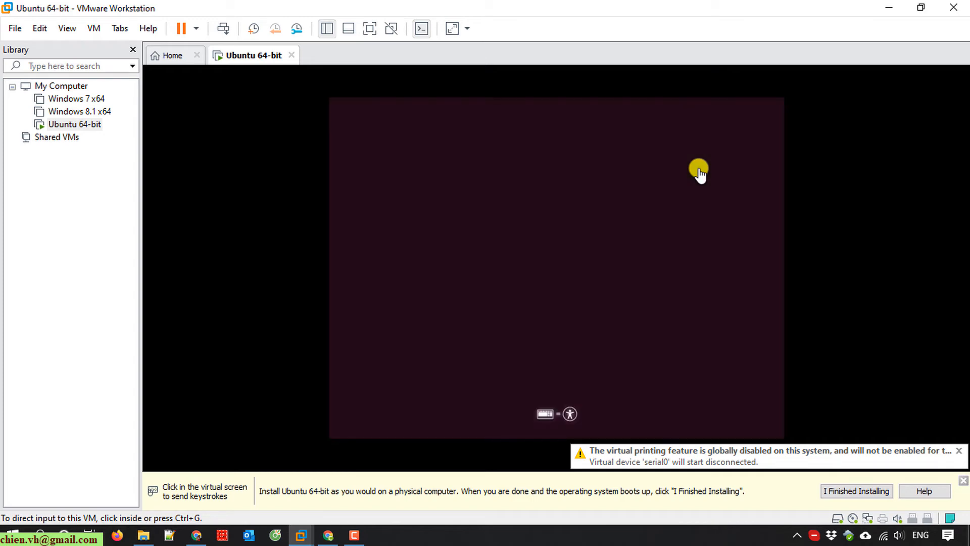
left_click(959, 451)
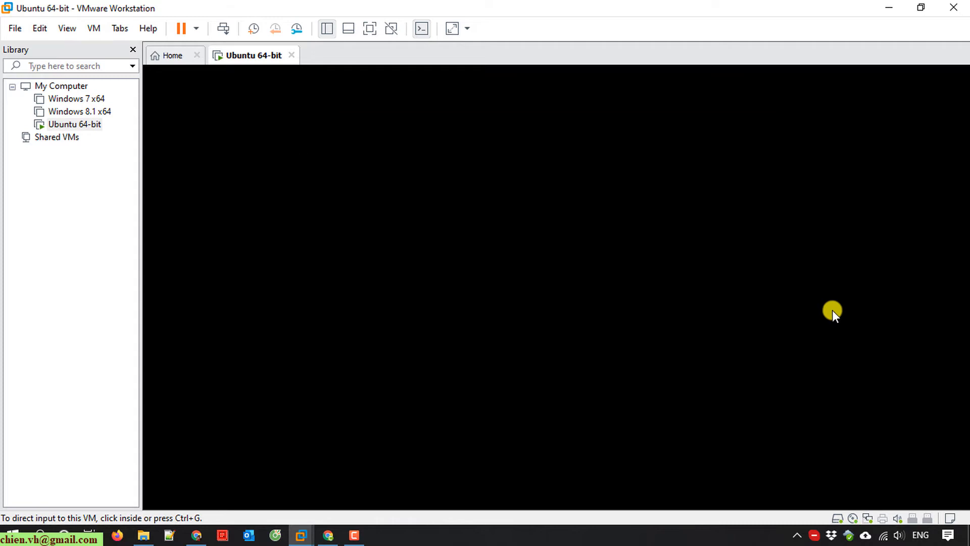
left_click(369, 29)
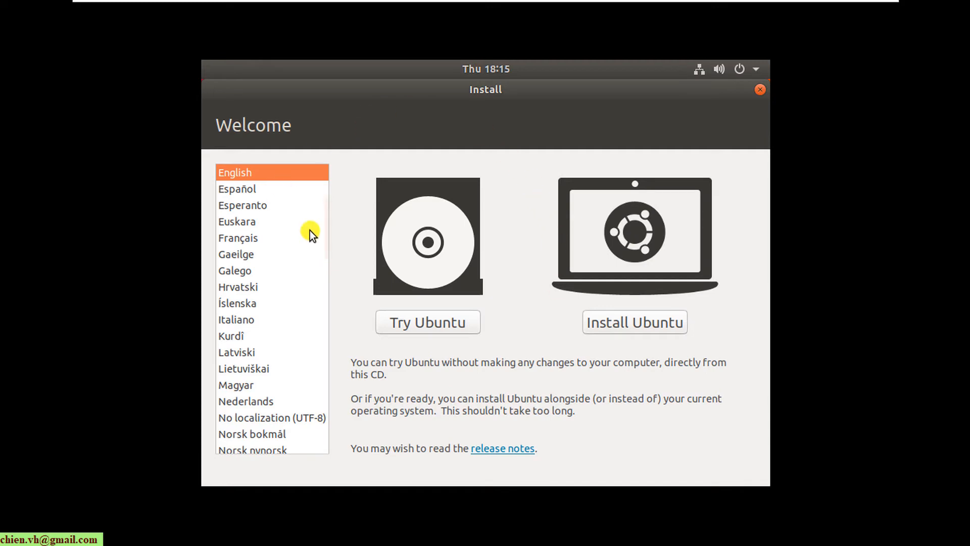
- Install Ubuntu with English (US) keyboard, normal installation and Erase disk, confirming the disk changes
left_click(654, 323)
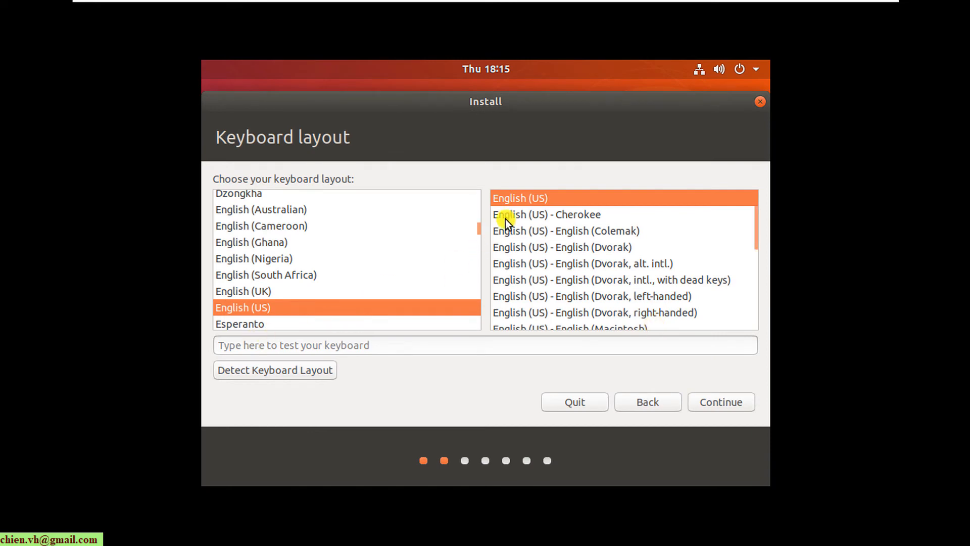
left_click(721, 403)
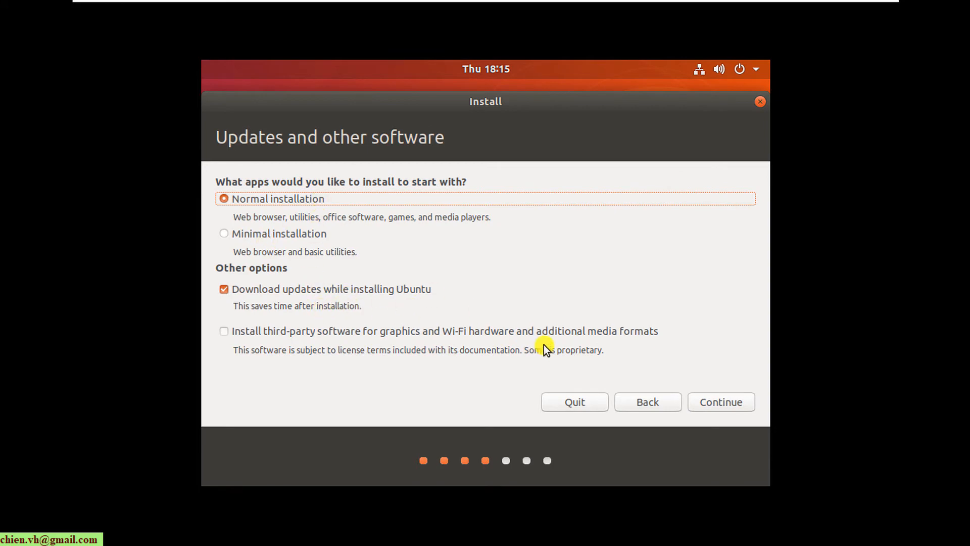
left_click(723, 402)
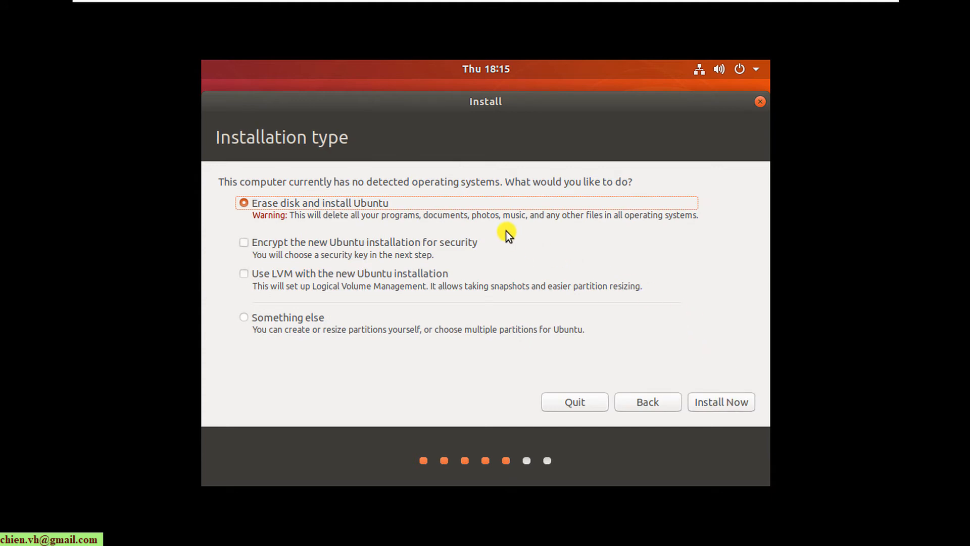
left_click(710, 402)
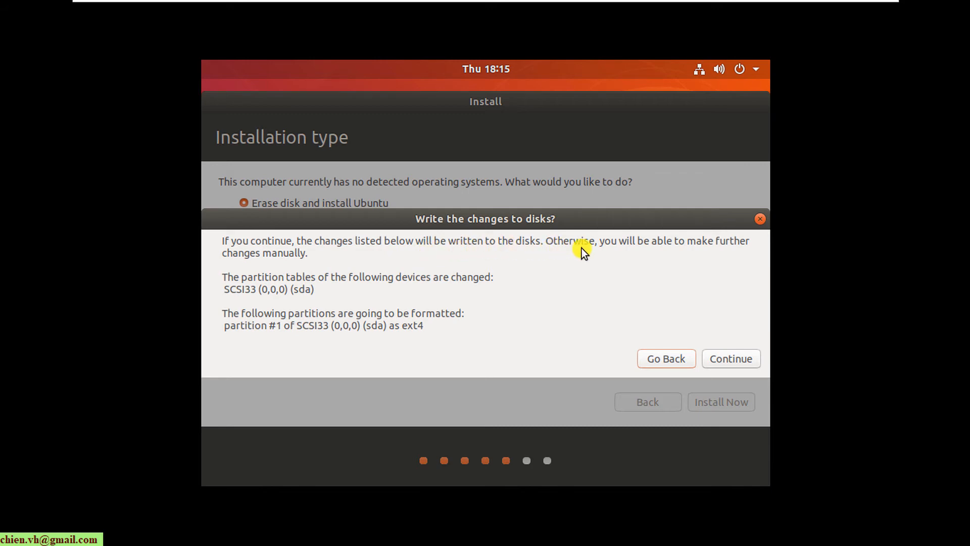
left_click(723, 359)
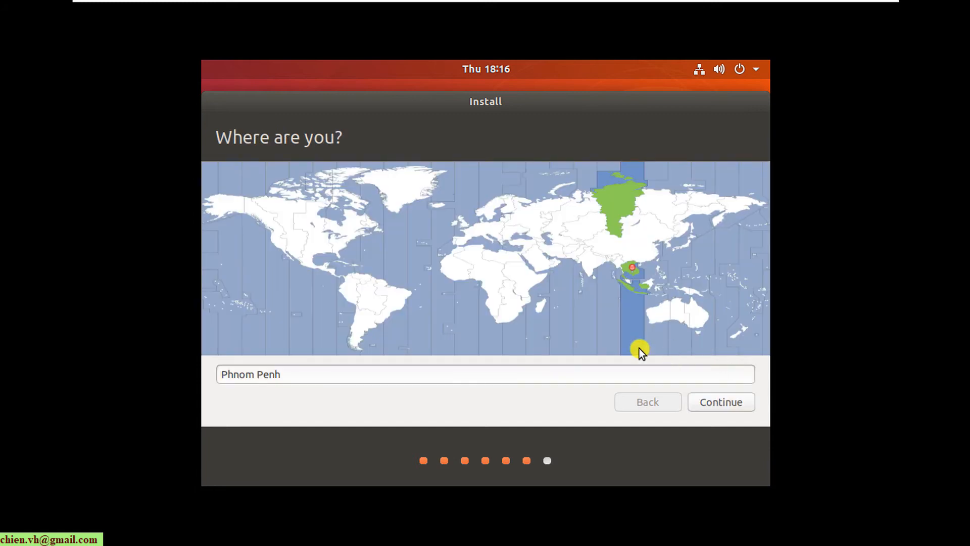
- Set the installer's location to Hanoi
left_click(325, 374)
key("ctrl+a")
type("hanoi")
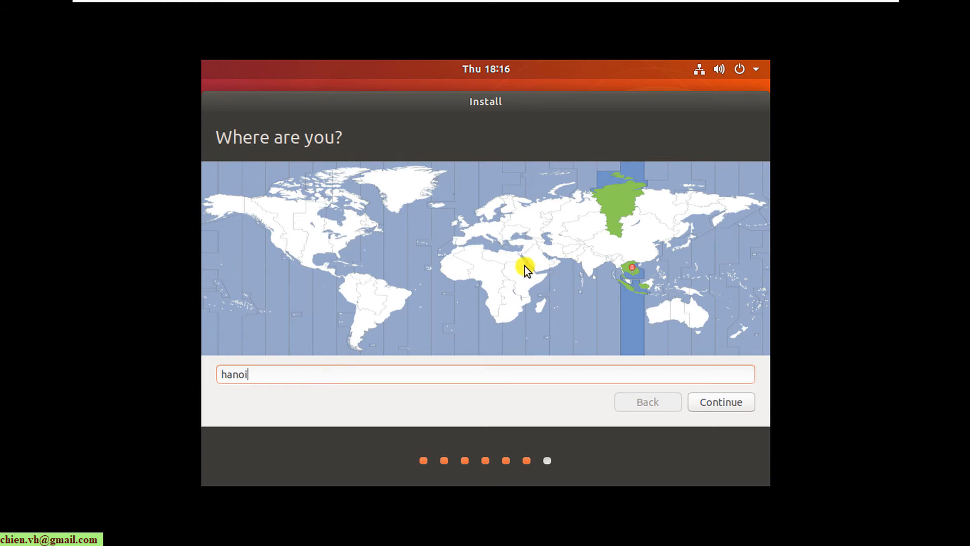
left_click(735, 406)
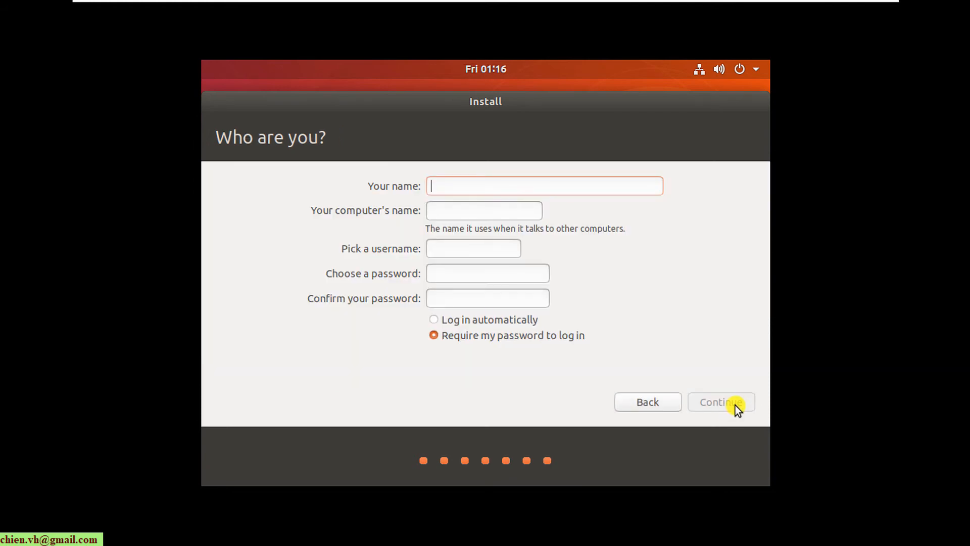
- Enter the user name and account password, enable automatic login, and continue installing
type("Chien")
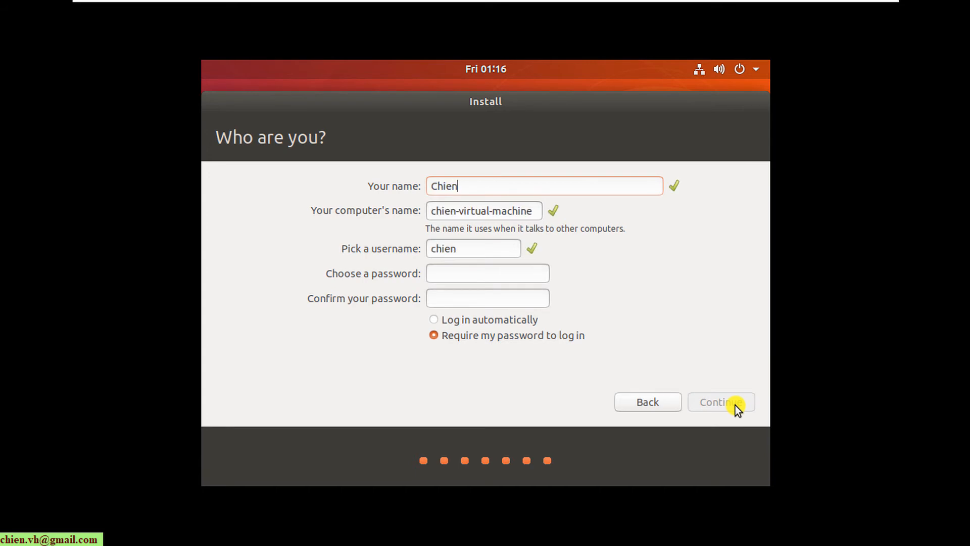
type("VH")
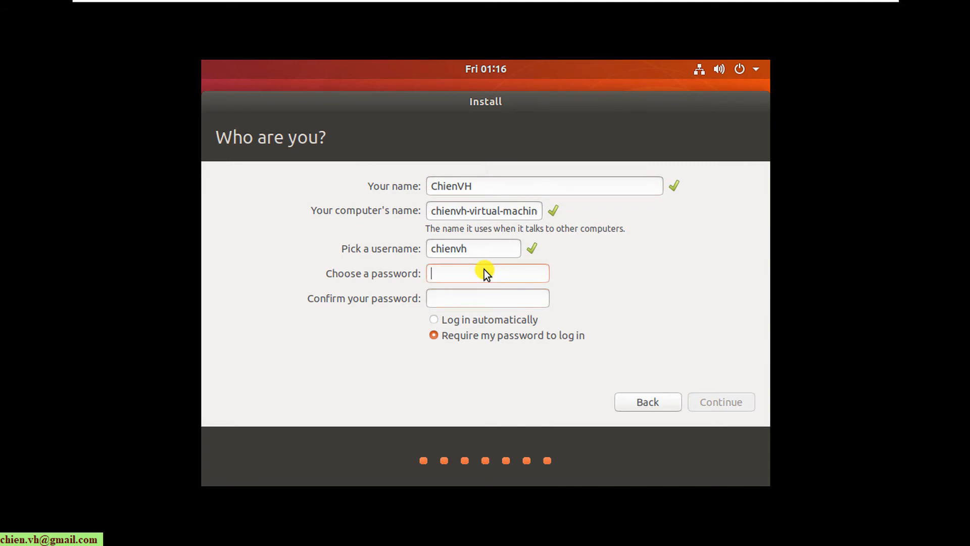
type("12345")
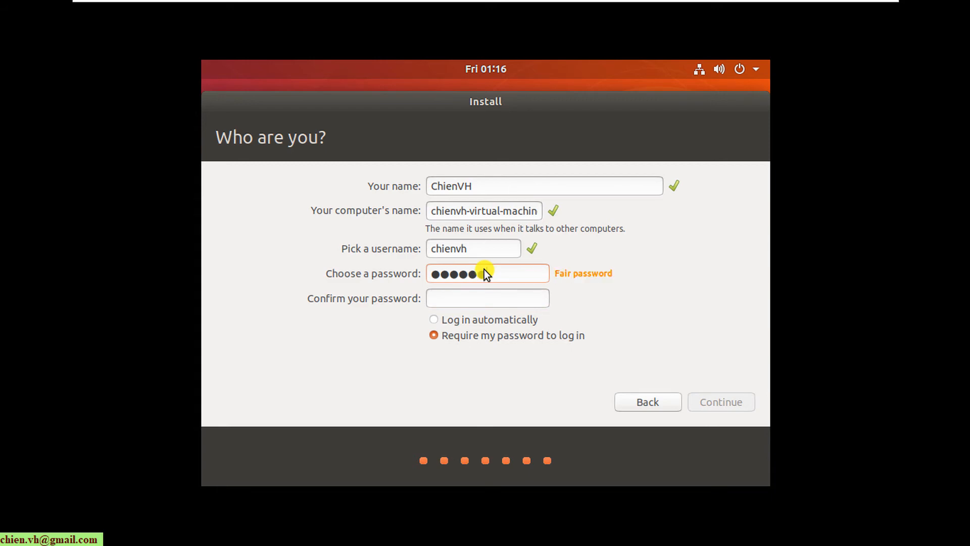
type("123456")
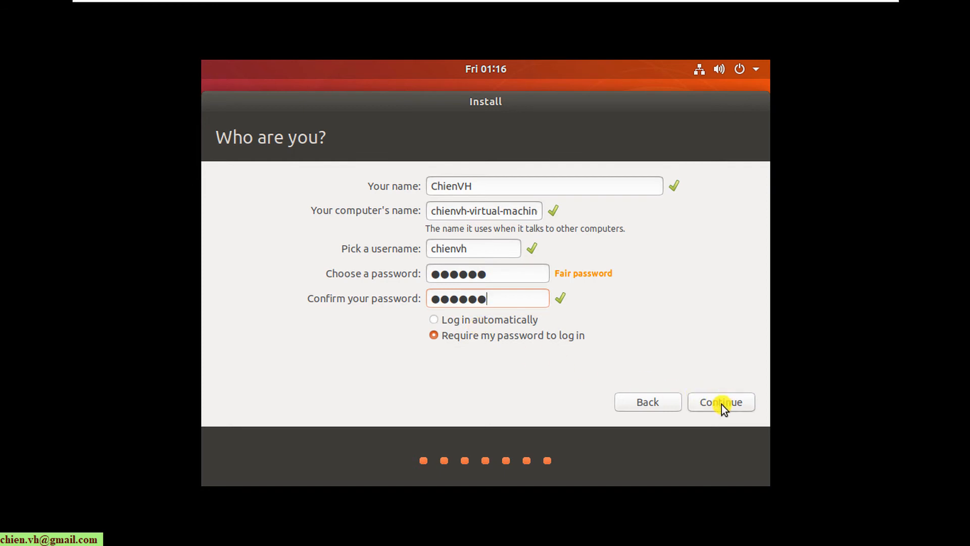
left_click(507, 324)
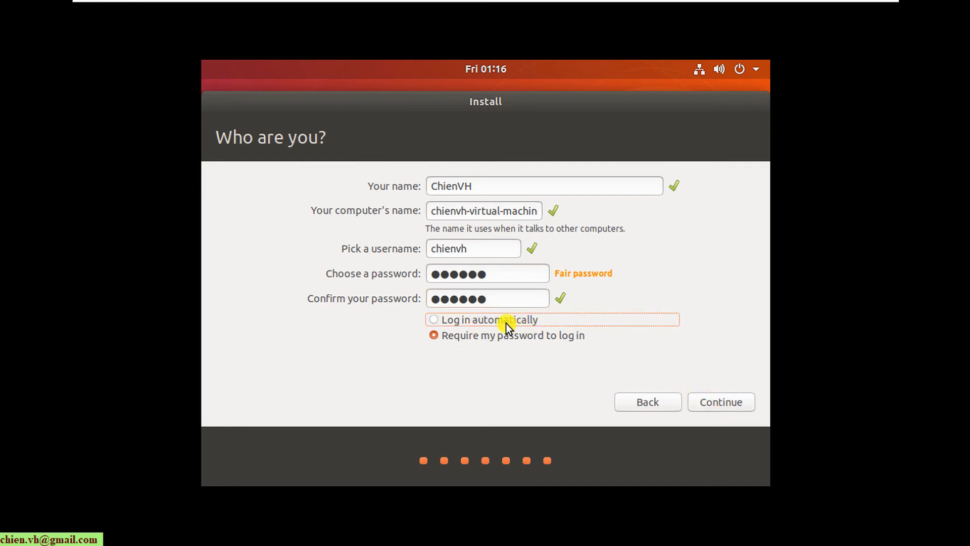
left_click(739, 401)
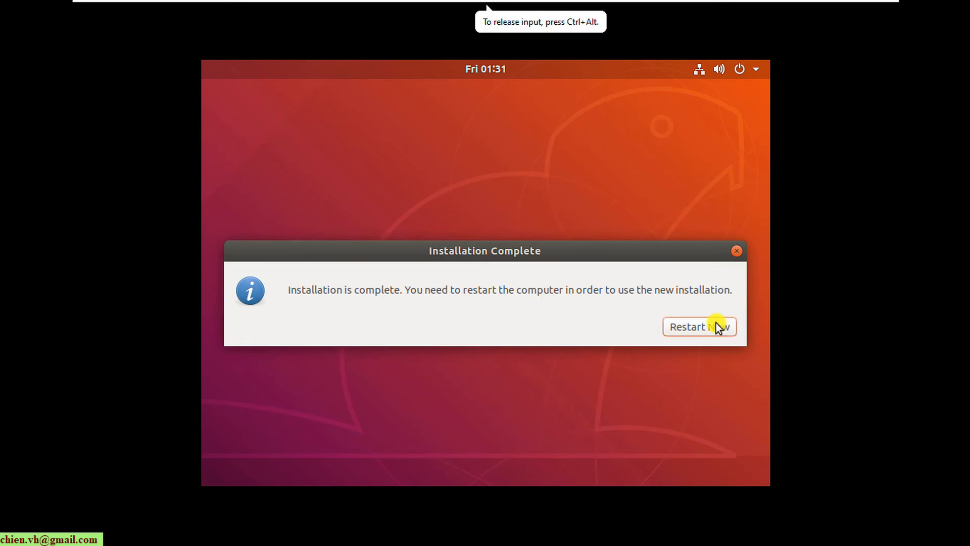
- Choose Restart Now in the Installation Complete dialog
left_click(701, 328)
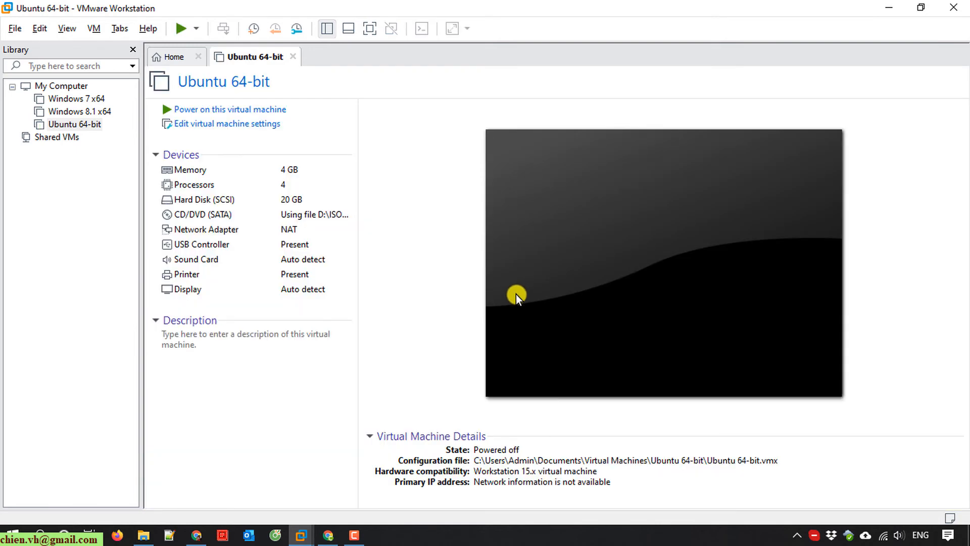
- Switch the VM's CD/DVD (SATA) to the auto-detected physical drive, save, and power on the VM
left_click(223, 124)
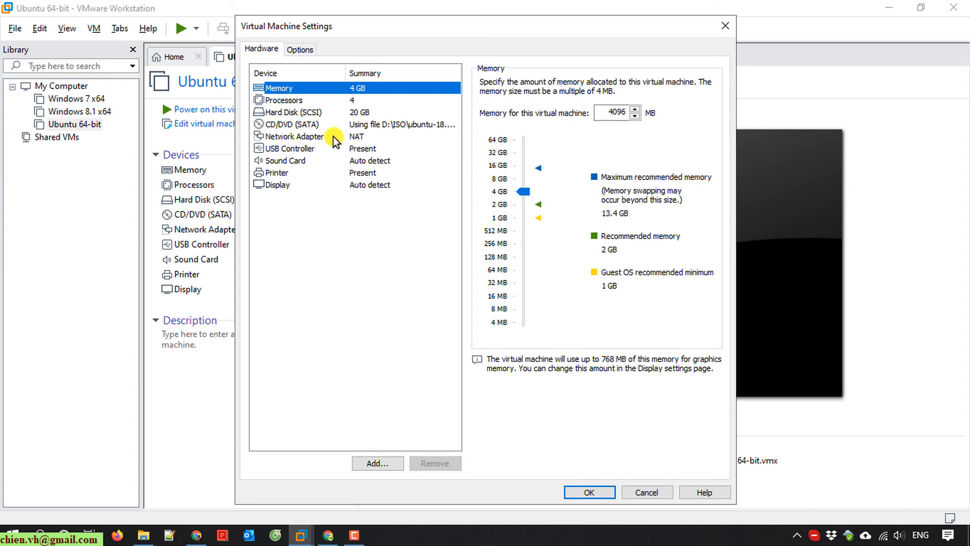
left_click(381, 123)
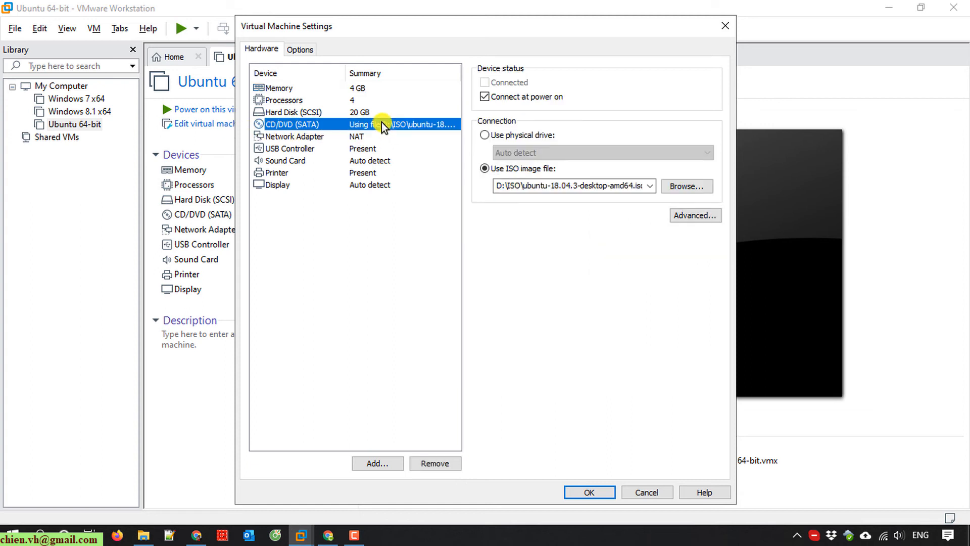
left_click(485, 135)
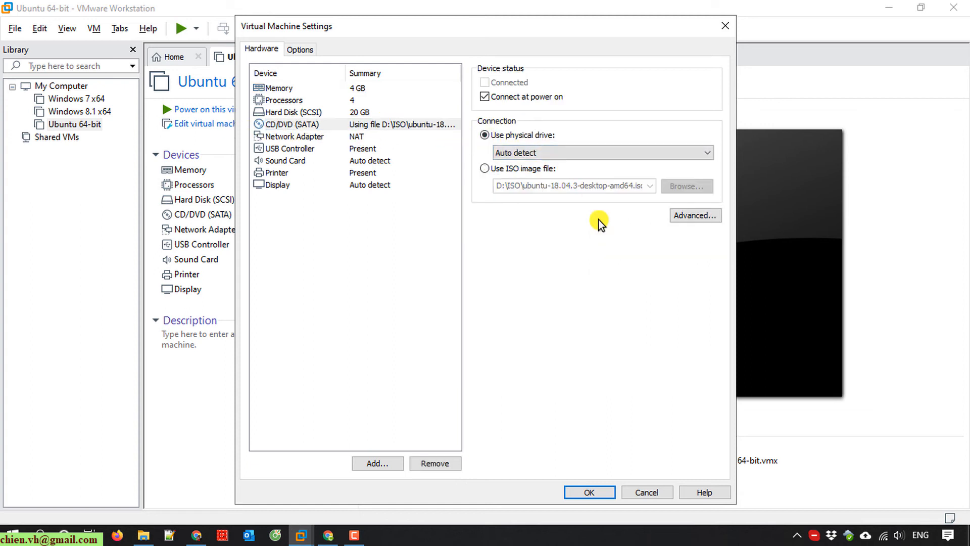
left_click(591, 492)
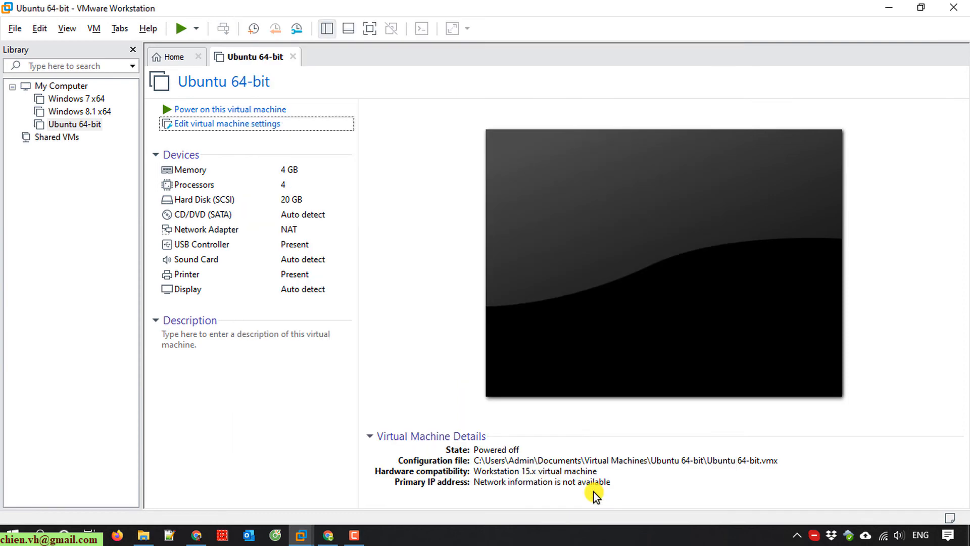
left_click(179, 30)
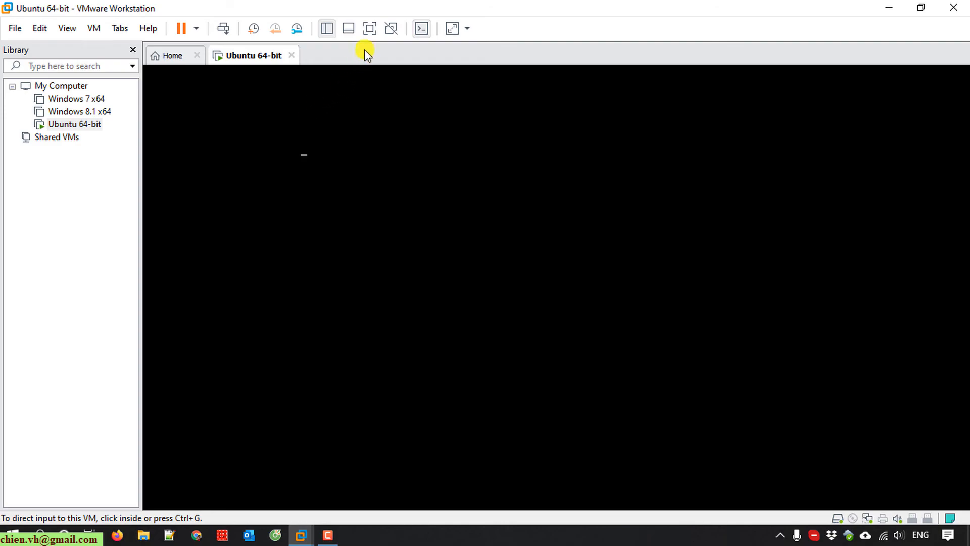
- Show the Ubuntu VM full screen and page through the Welcome to Ubuntu tour to its final page
left_click(370, 29)
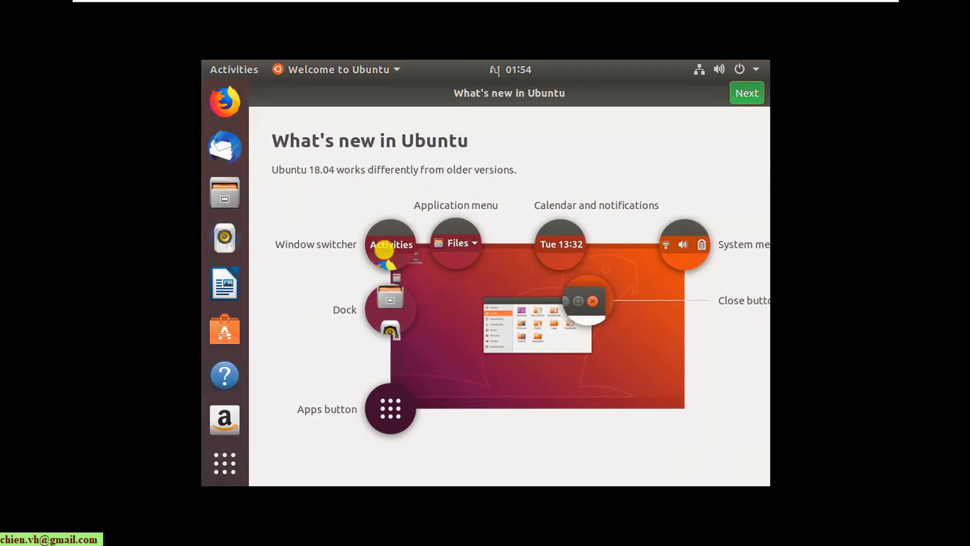
left_click(753, 98)
left_click(753, 96)
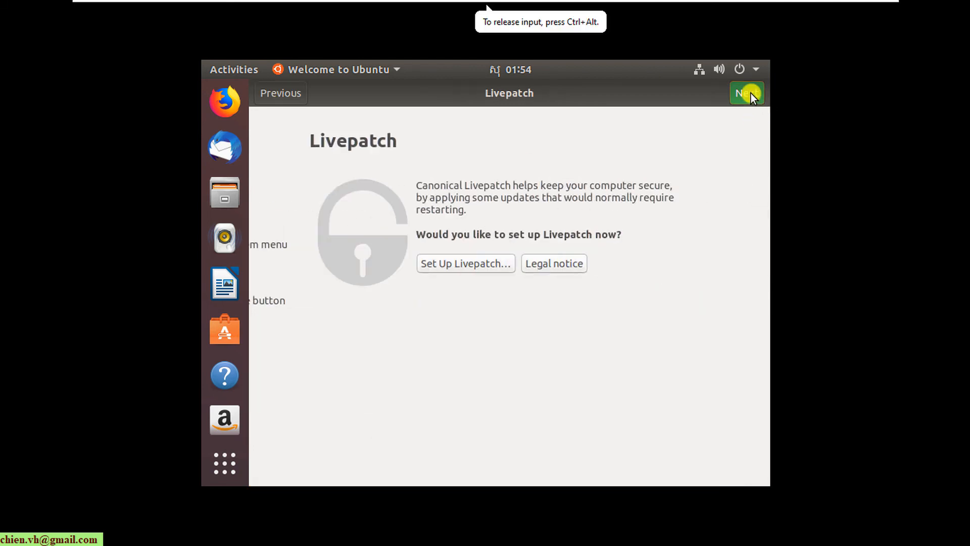
left_click(751, 93)
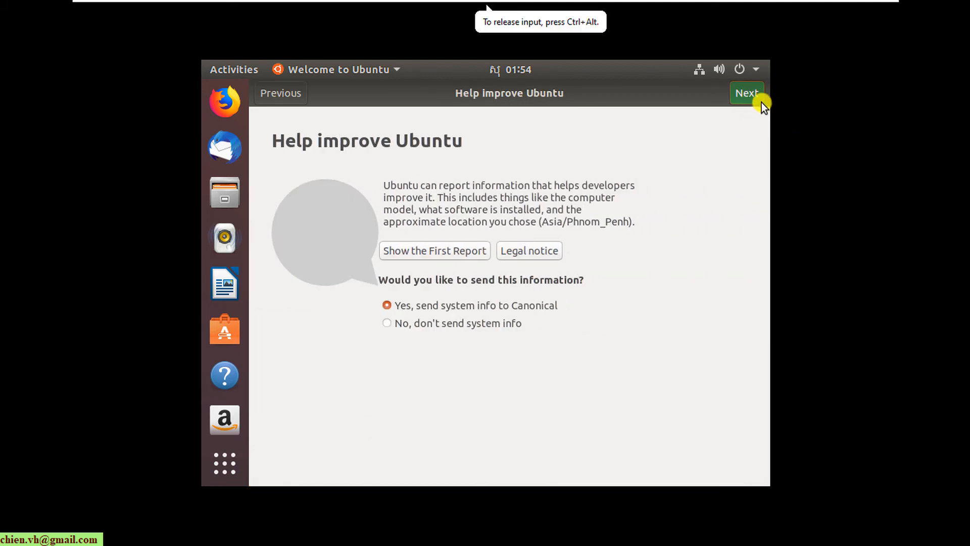
left_click(744, 99)
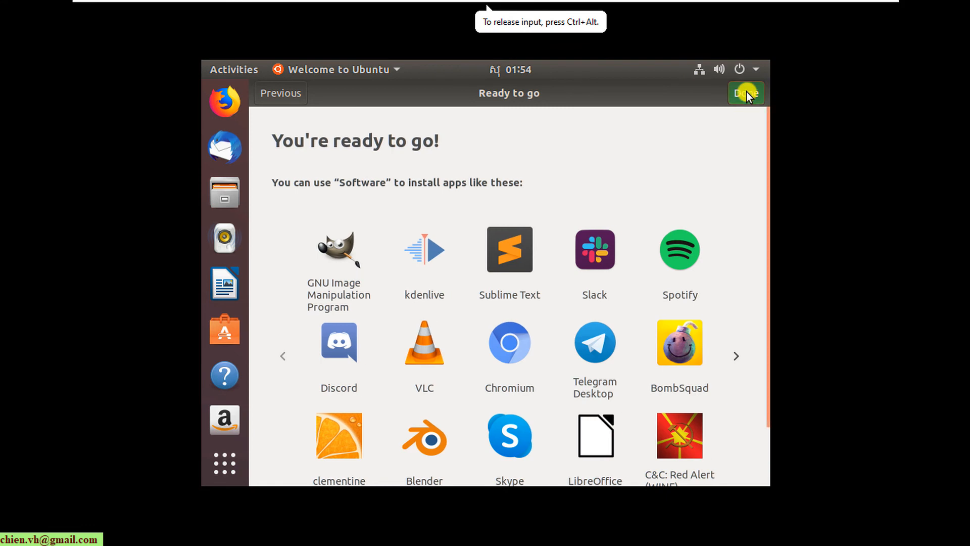
left_click(747, 93)
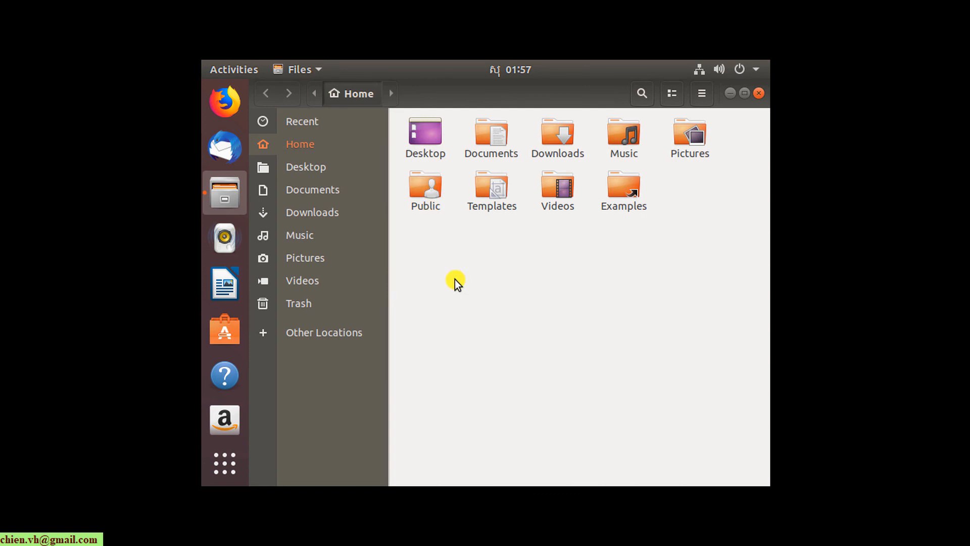
- Release input from the guest and stretch its display keeping the aspect ratio
key("ctrl+alt")
mouse_move(613, 4)
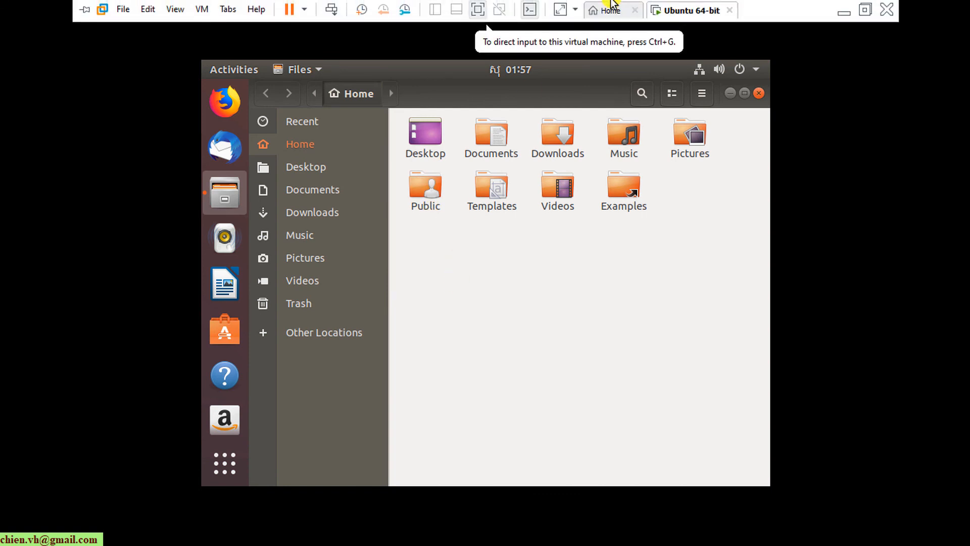
left_click(174, 9)
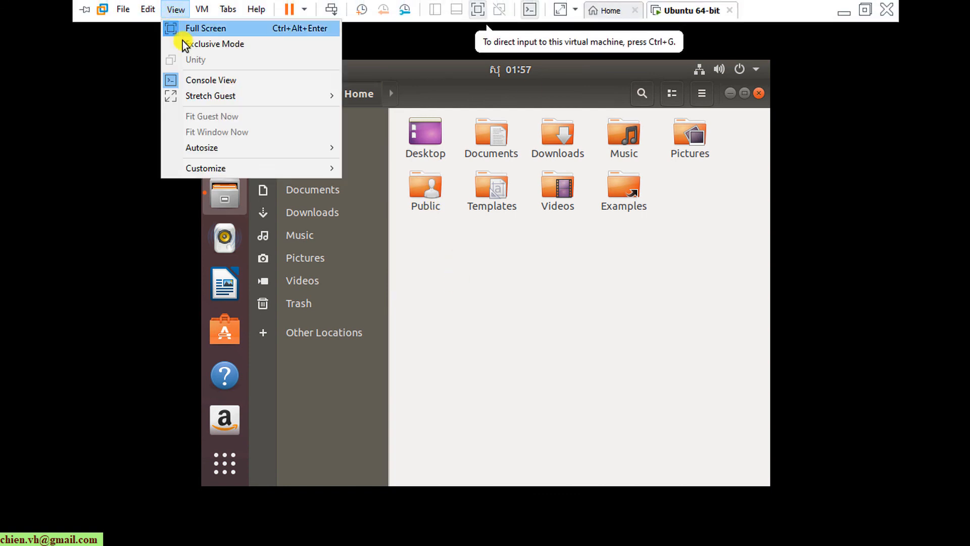
mouse_move(205, 96)
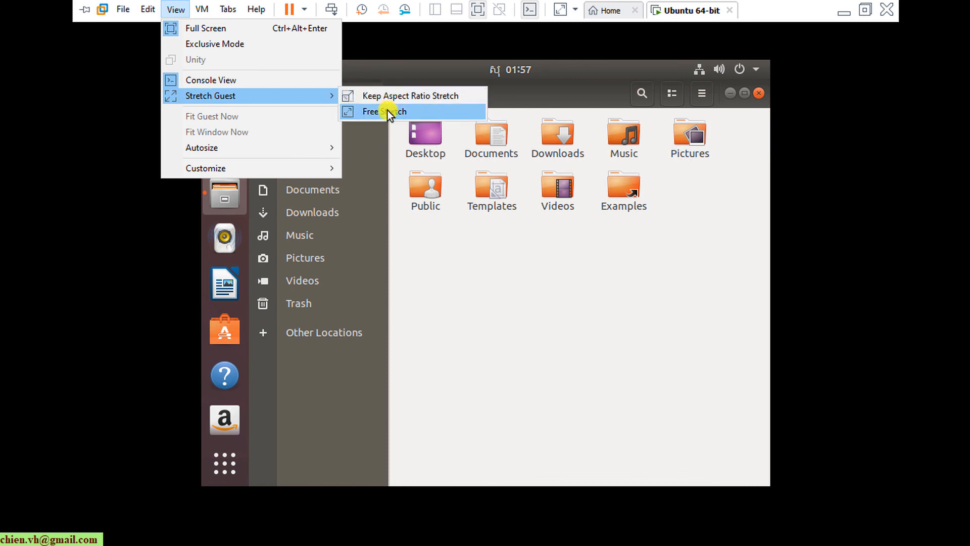
left_click(406, 96)
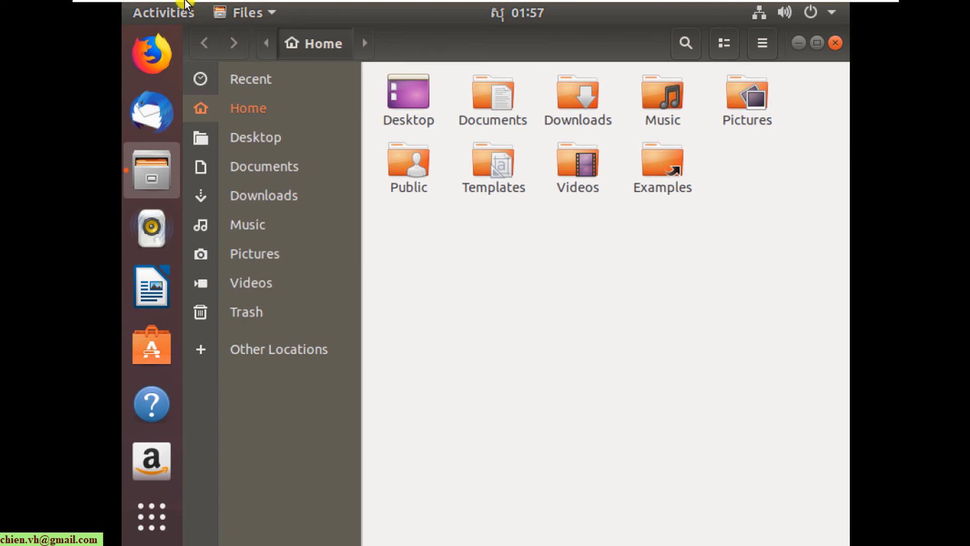
- Switch the guest to Free Stretch so it fills the window, then close the Files window
left_click(175, 9)
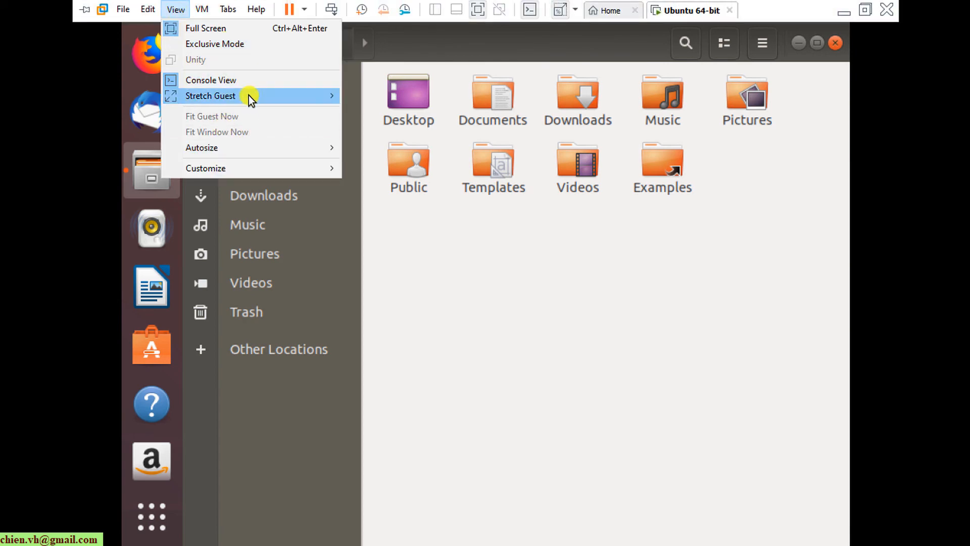
mouse_move(251, 96)
left_click(389, 116)
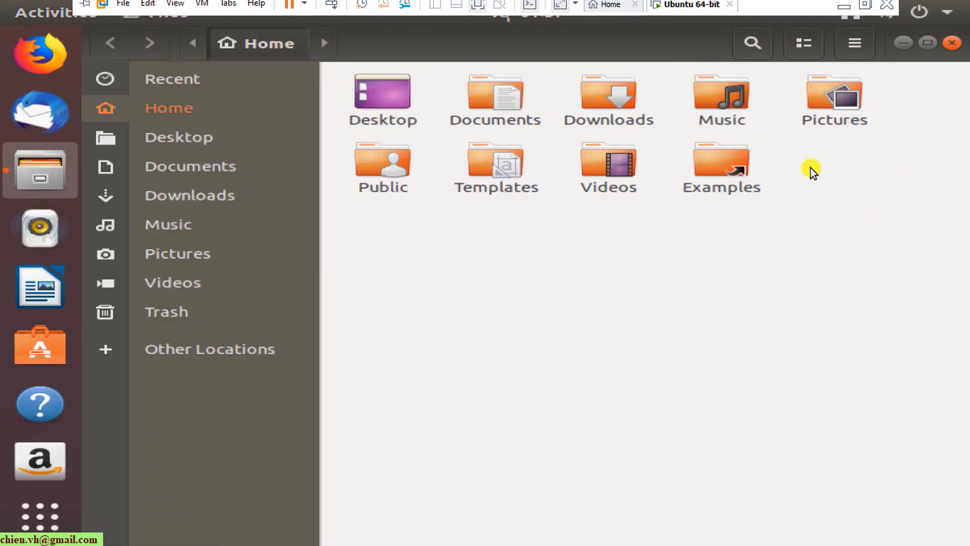
left_click(955, 44)
left_click(954, 44)
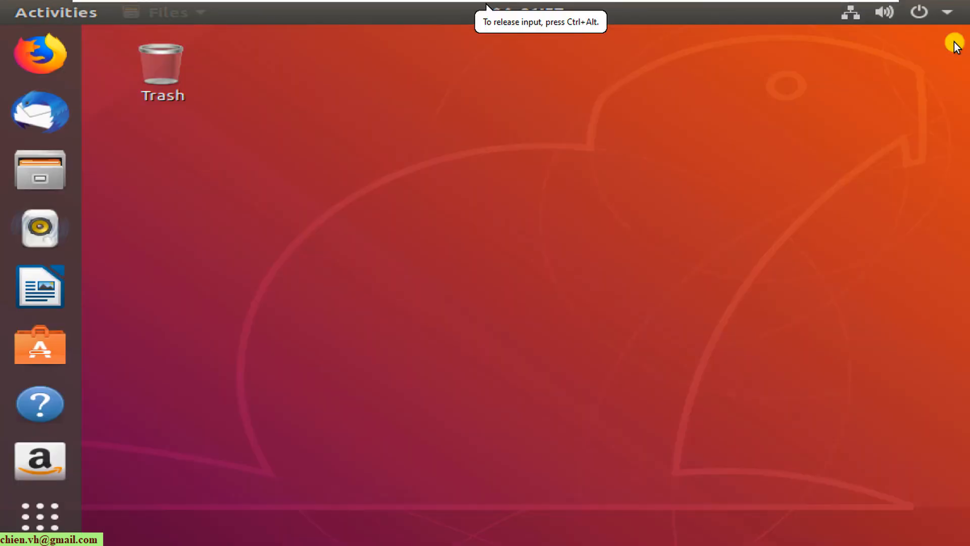